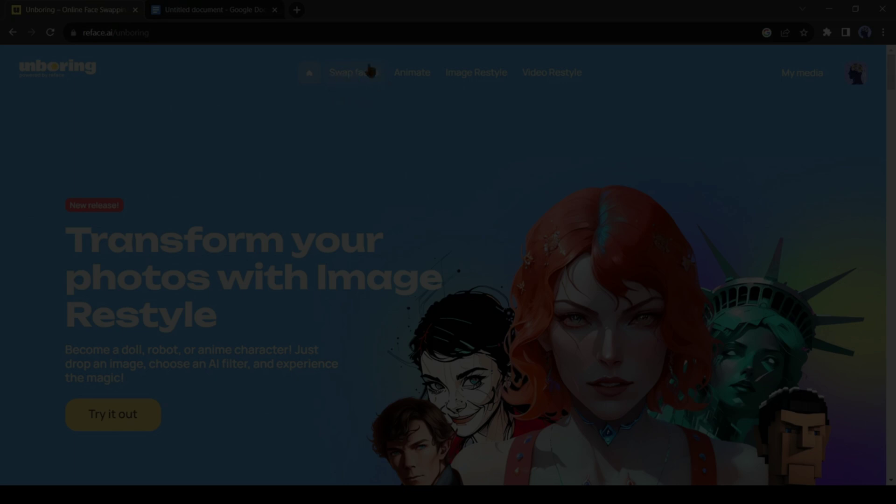
# - Browse the Unboring Swap faces page
pyautogui.click(356, 74)
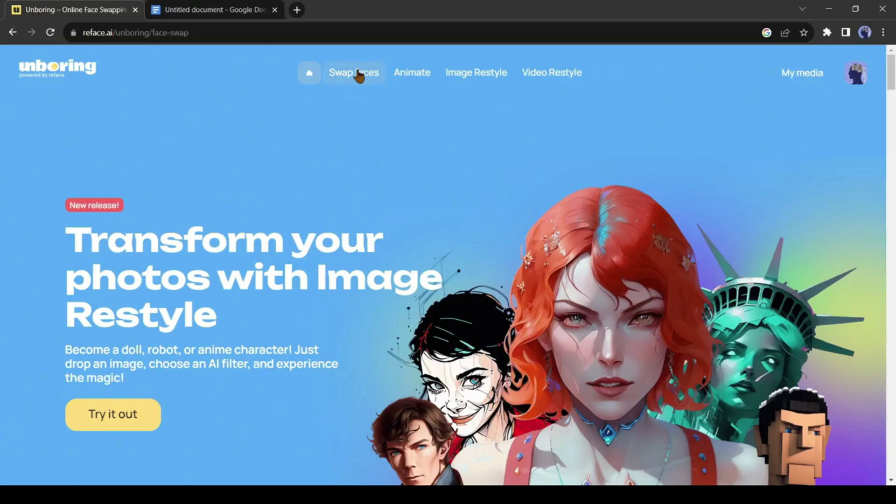
pyautogui.scroll(-8, 333, 226)
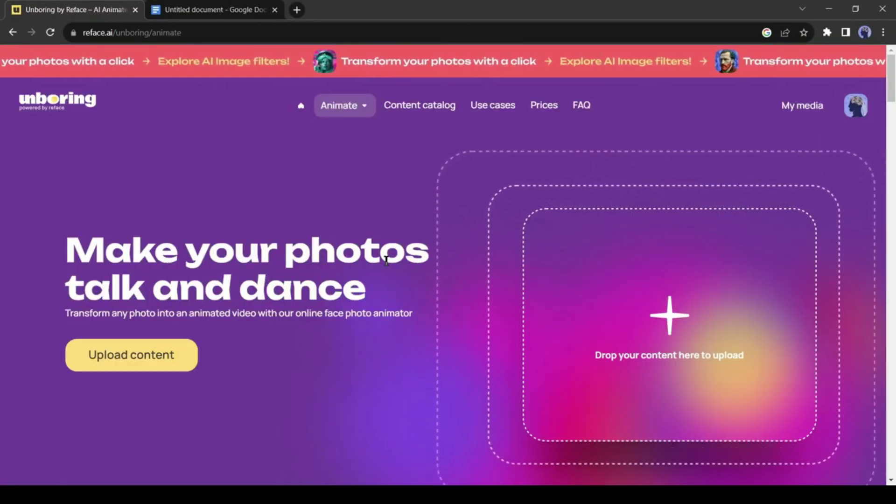
pyautogui.scroll(-10, 386, 259)
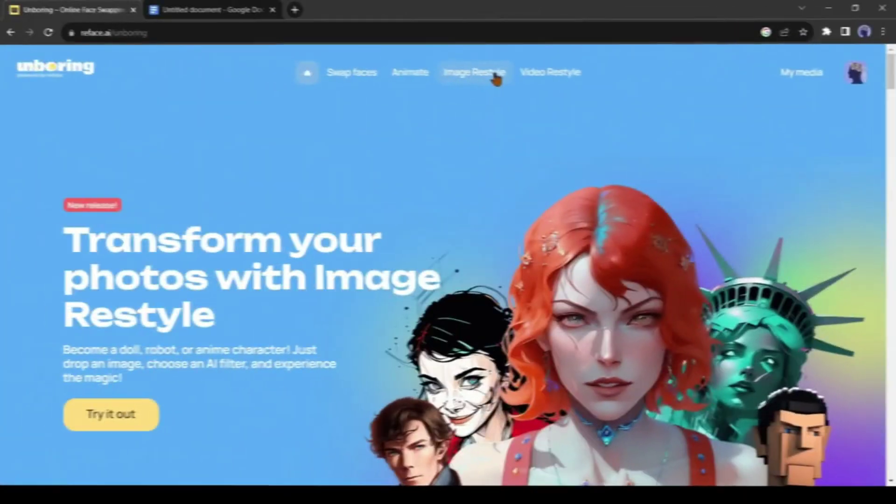
# - Open the Image Restyle page and scroll through its style cards
pyautogui.click(494, 76)
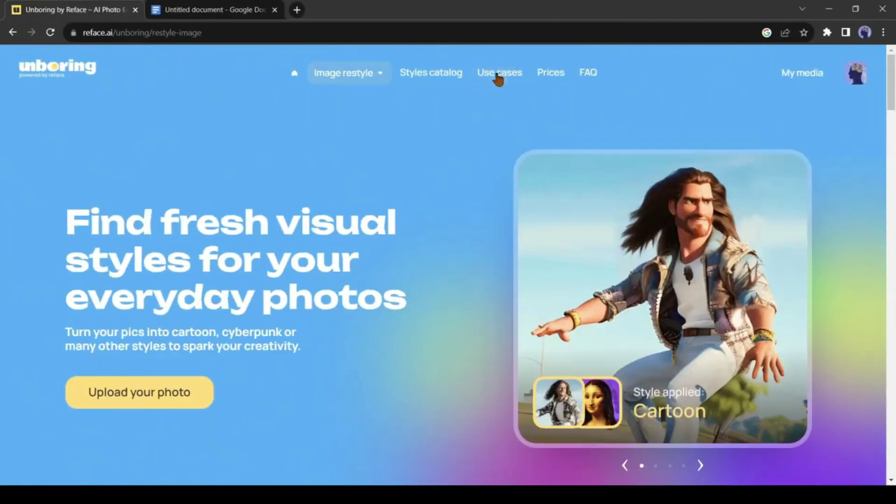
pyautogui.scroll(-8, 456, 209)
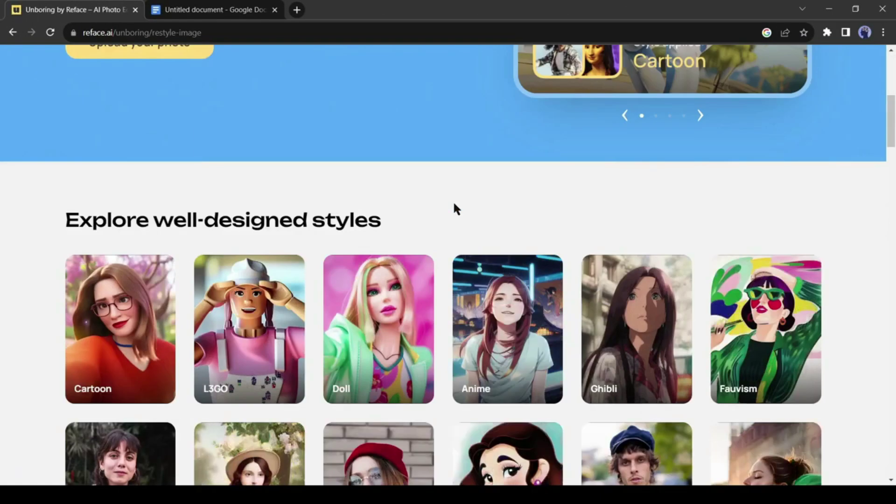
pyautogui.scroll(-2, 456, 209)
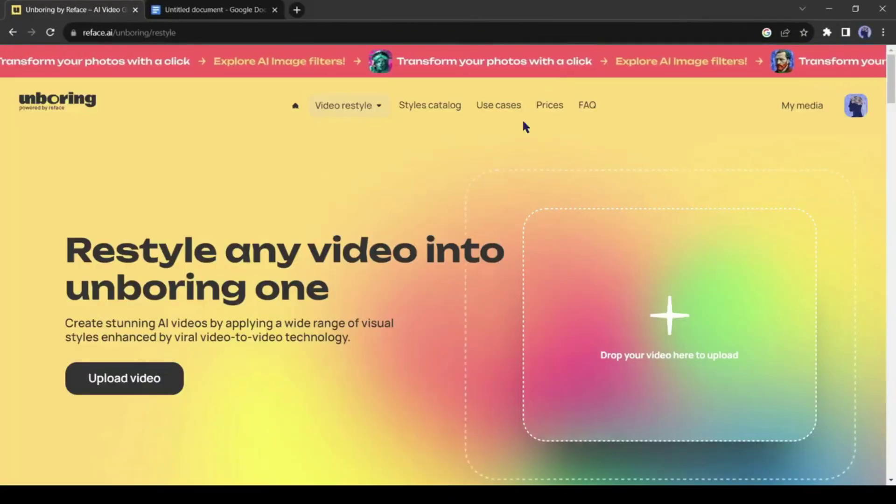
pyautogui.scroll(-6, 427, 240)
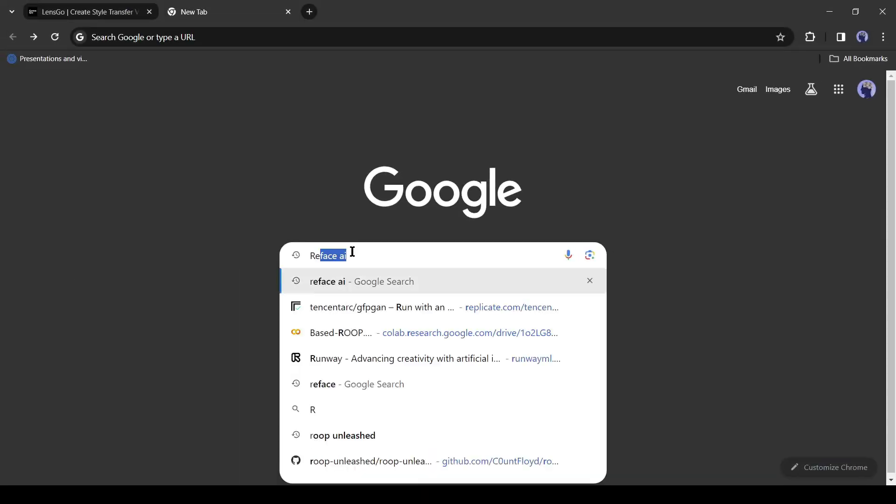
# - Search Google for 'reface ai' and open the Reface site from the results
pyautogui.press('Return')
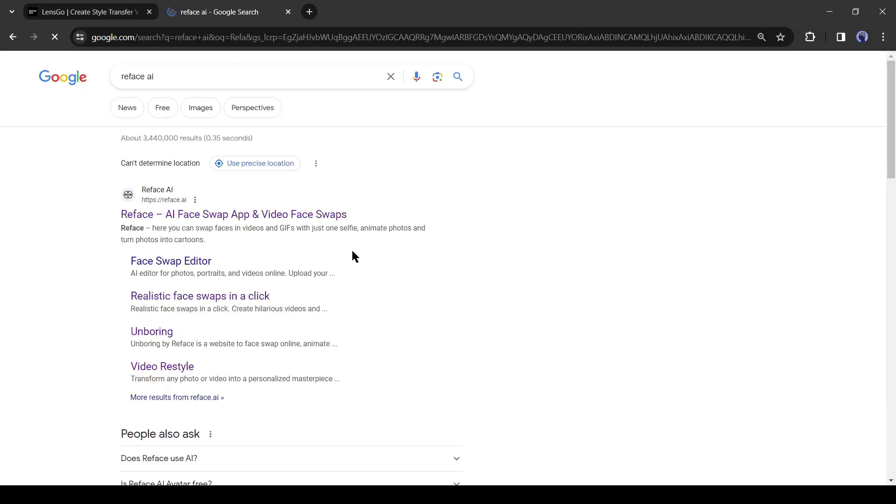
pyautogui.click(214, 217)
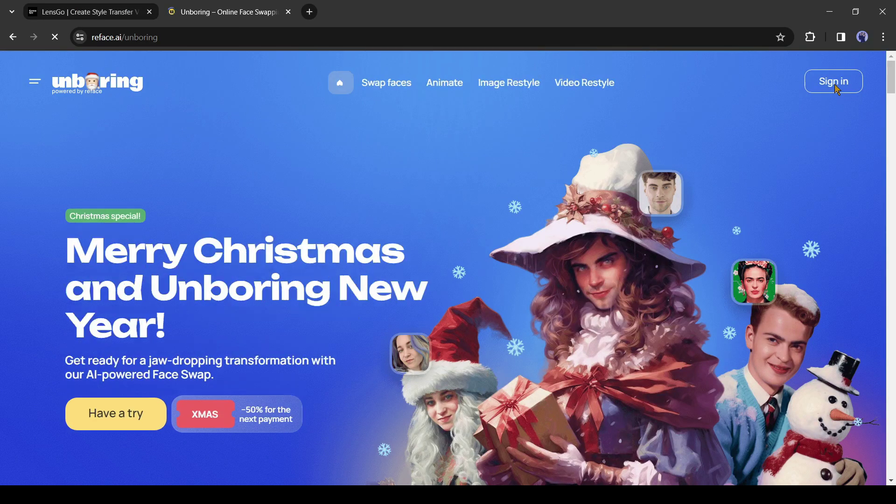
# - Sign in, go to Video Restyle and upload the clip Un.mp4
pyautogui.click(835, 86)
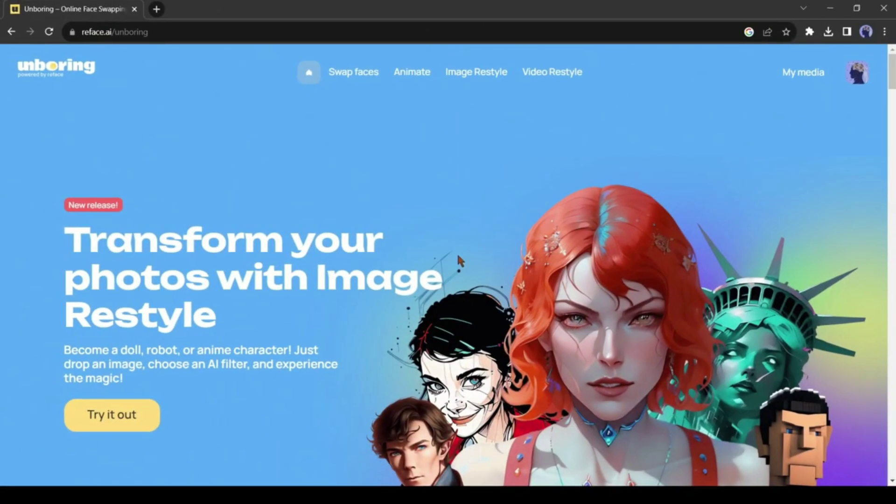
pyautogui.click(553, 81)
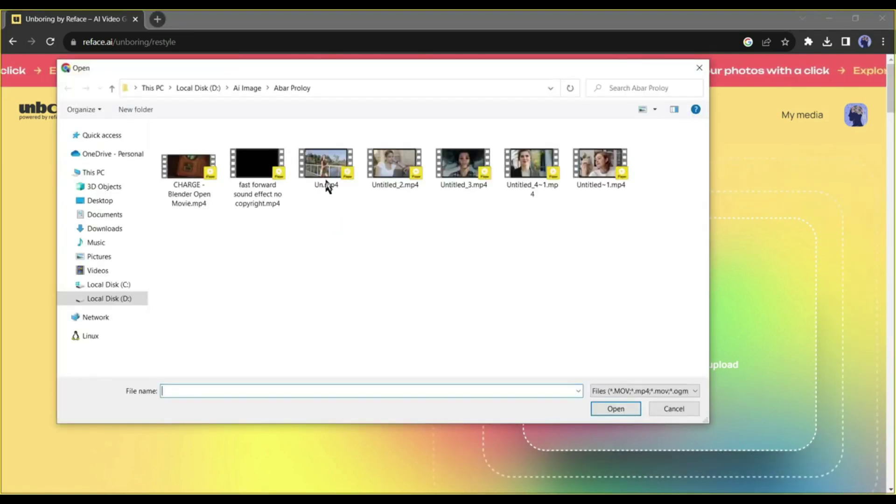
pyautogui.click(327, 187)
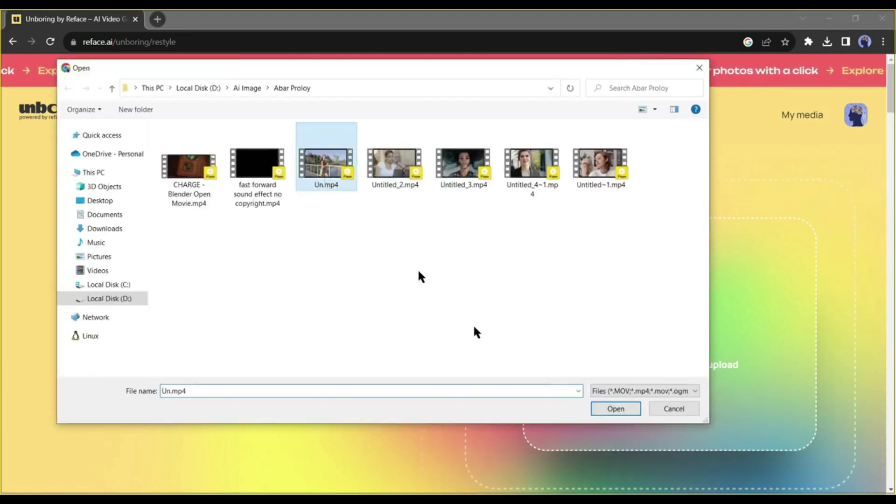
pyautogui.click(619, 414)
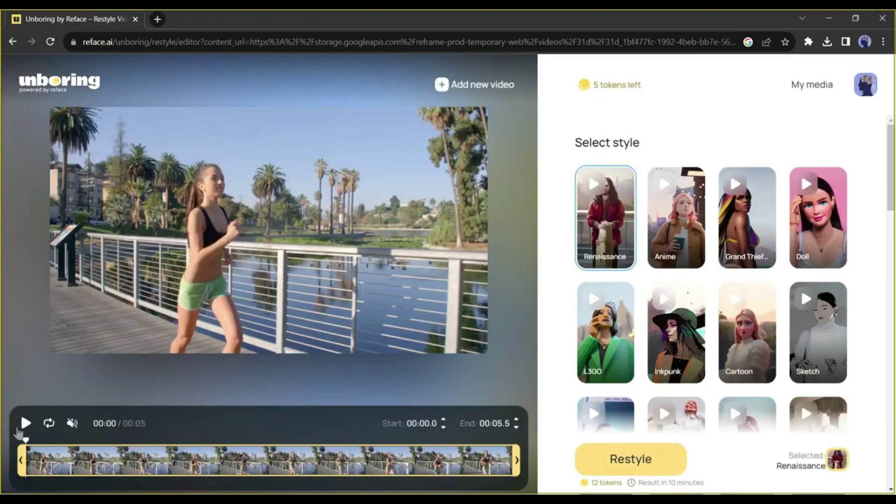
# - Trim the clip to start at 00:03.1 and restyle it in Grand Thief Auto style
pyautogui.click(23, 425)
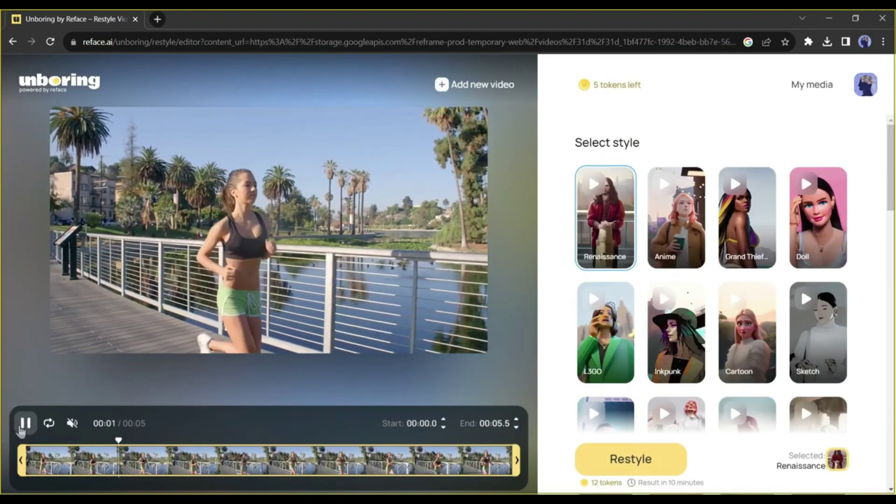
pyautogui.click(24, 424)
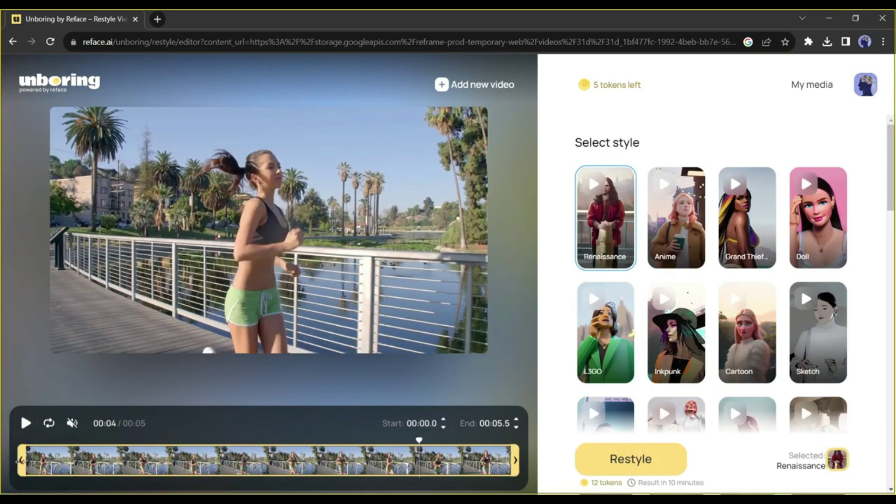
pyautogui.moveTo(21, 460); pyautogui.dragTo(295, 464)
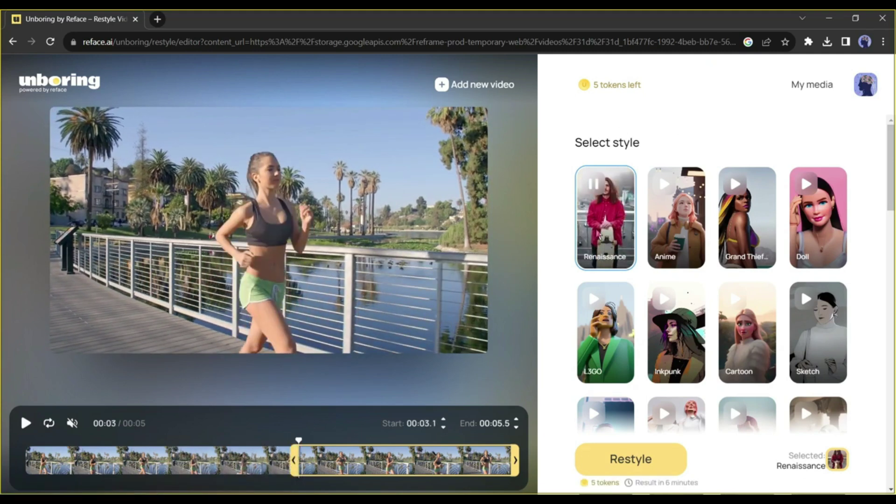
pyautogui.click(762, 232)
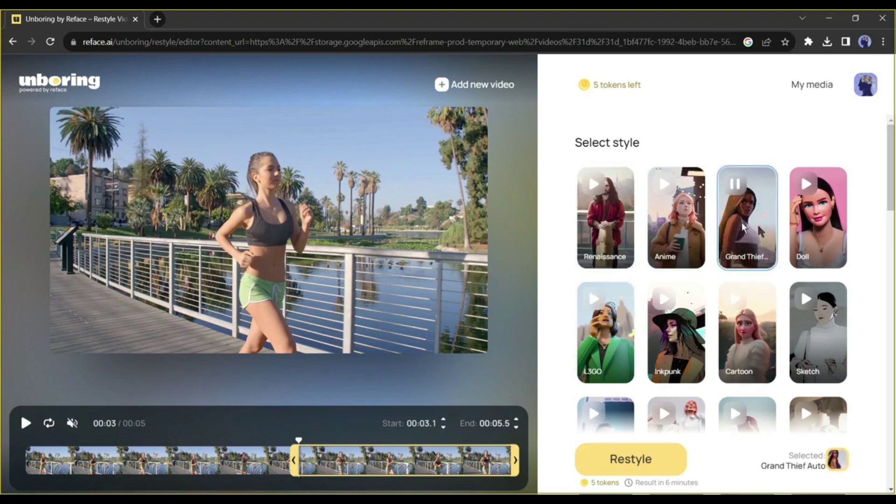
pyautogui.click(638, 456)
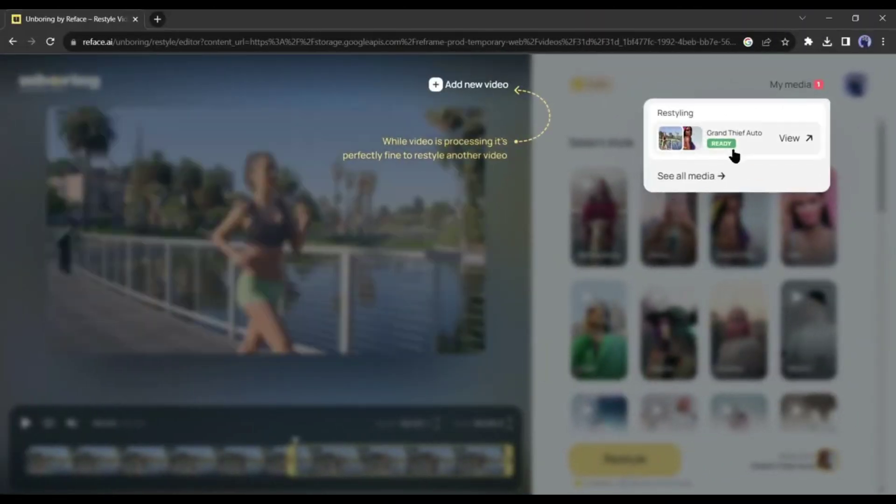
# - Play the finished Grand Thief Auto result, then close its viewer
pyautogui.click(734, 151)
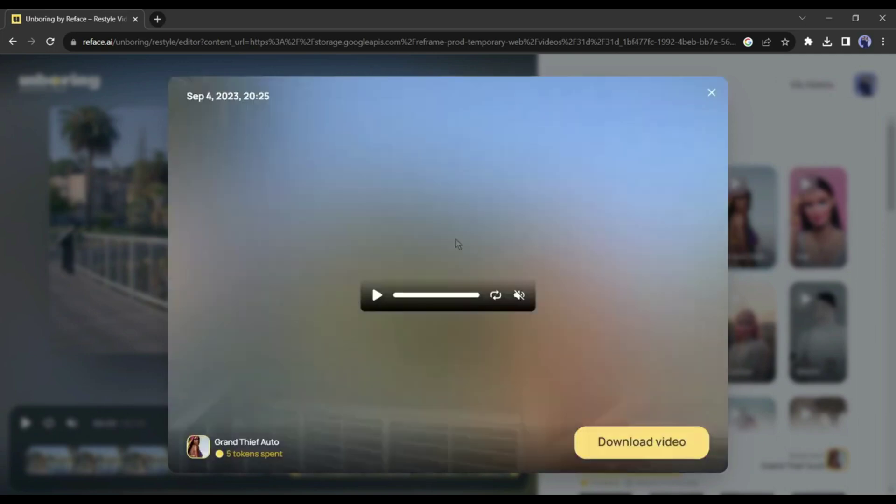
pyautogui.click(373, 294)
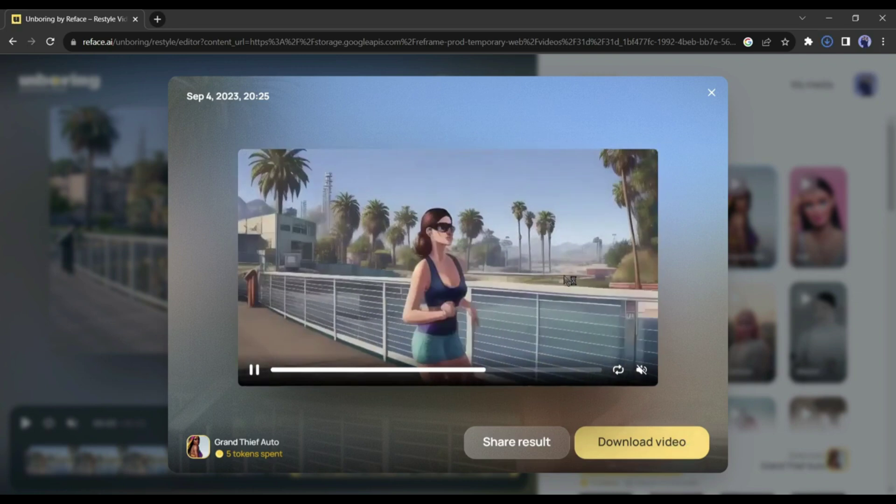
pyautogui.click(710, 93)
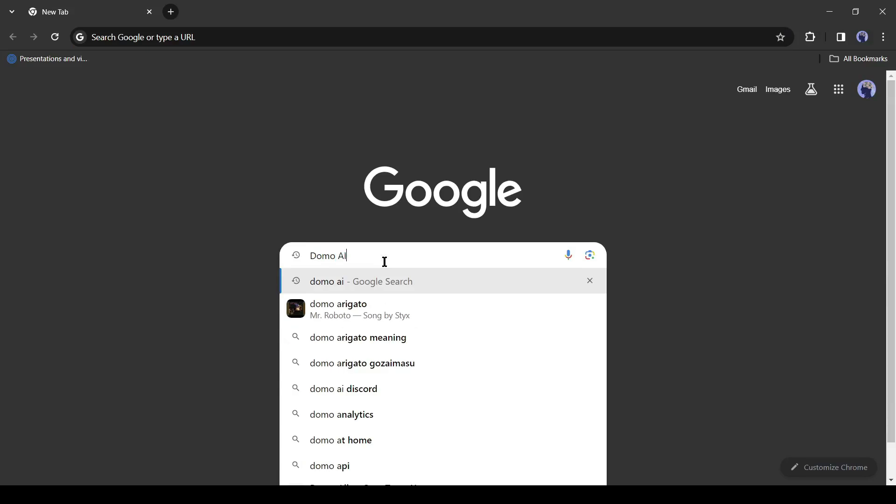
# - Search Google for 'domo ai app' and open the DomoAI site from the results
pyautogui.press('Return')
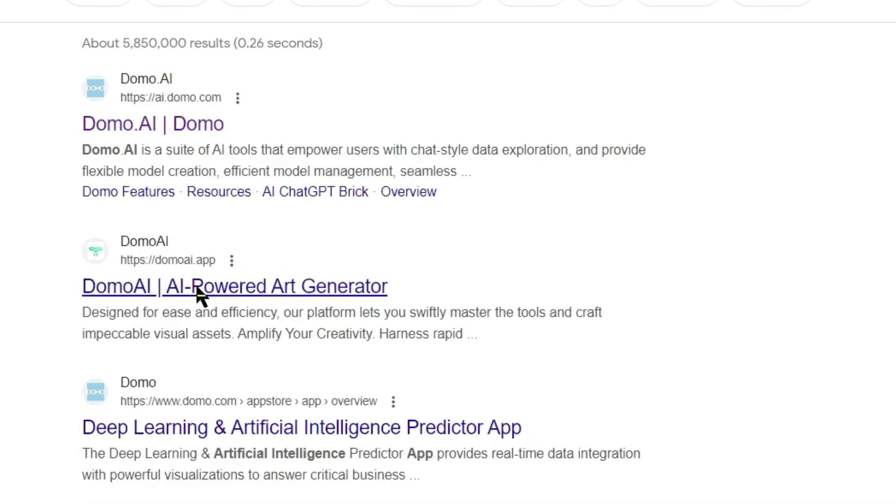
pyautogui.click(88, 286)
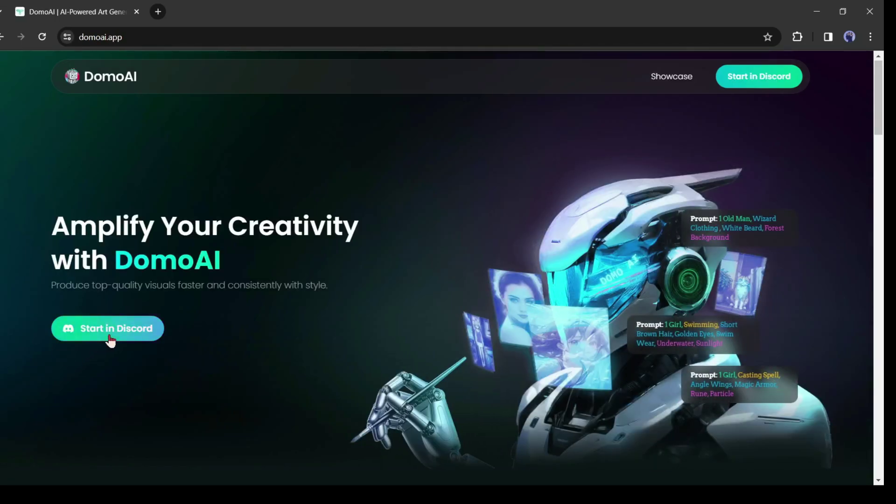
# - Join the DomoAI server, answering onboarding with To generate AI-art and the Contests & Events role
pyautogui.click(72, 323)
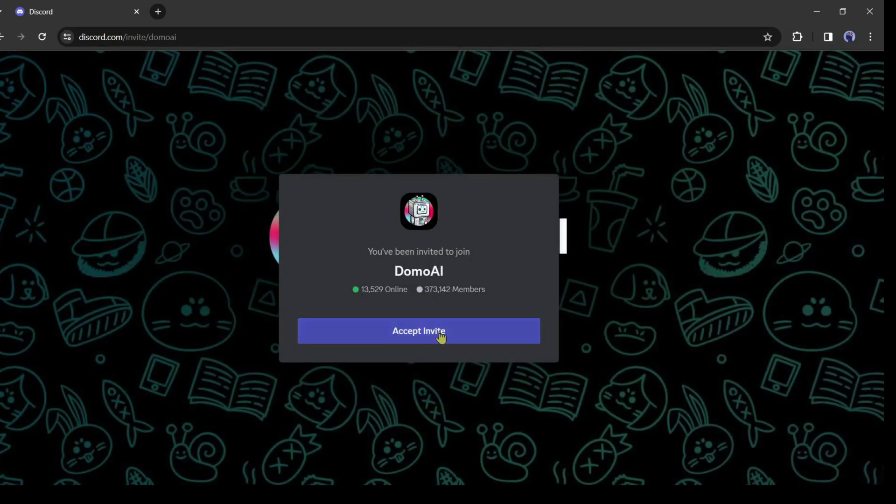
pyautogui.click(421, 332)
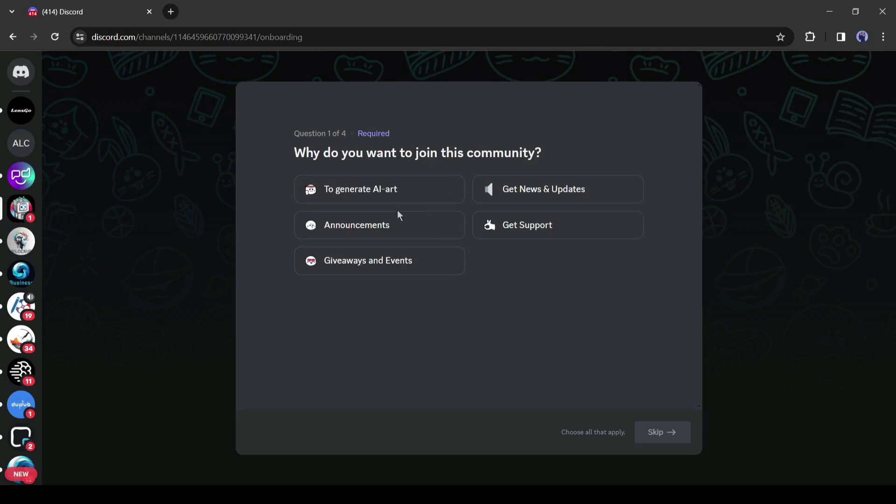
pyautogui.click(402, 195)
pyautogui.click(657, 433)
pyautogui.click(653, 438)
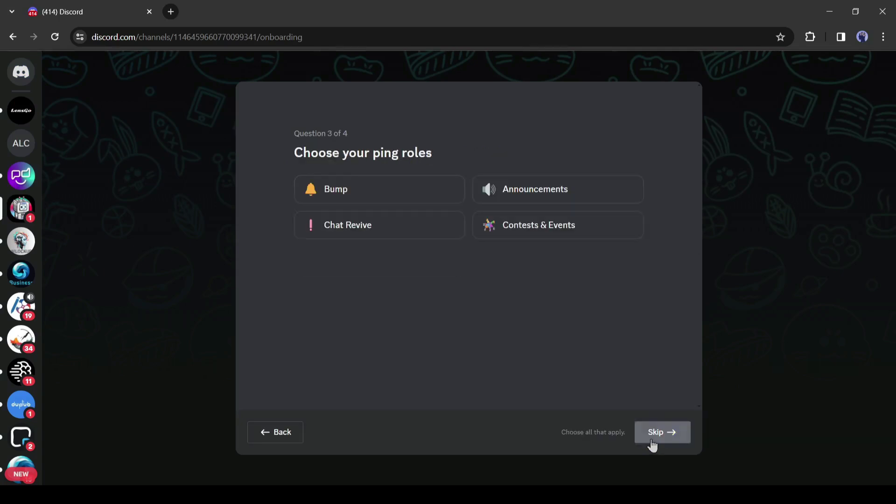
pyautogui.click(580, 236)
pyautogui.click(675, 438)
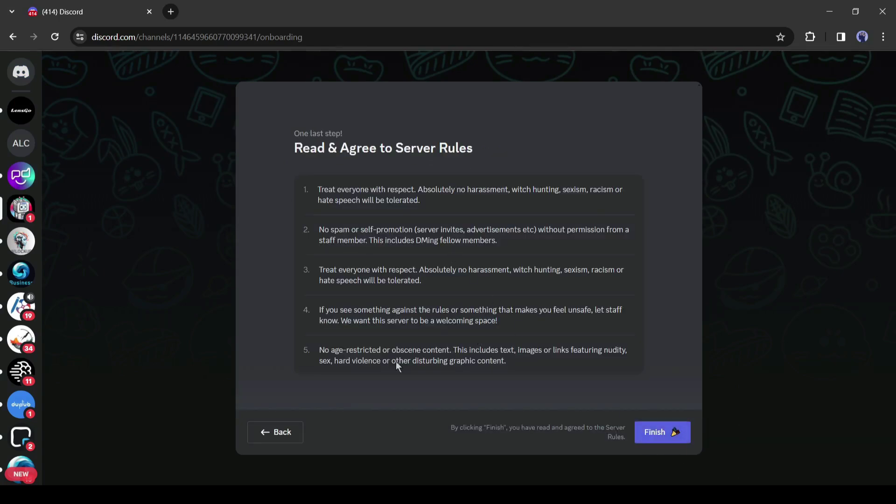
pyautogui.click(663, 434)
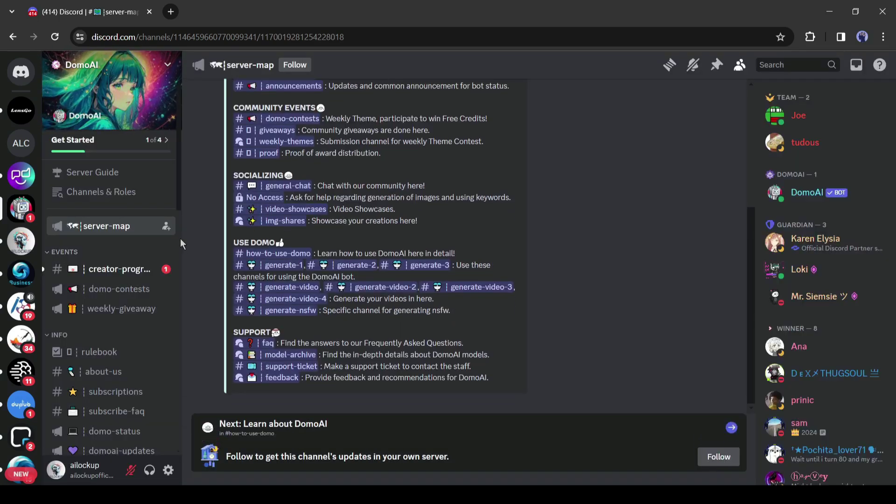
pyautogui.scroll(-2, 180, 241)
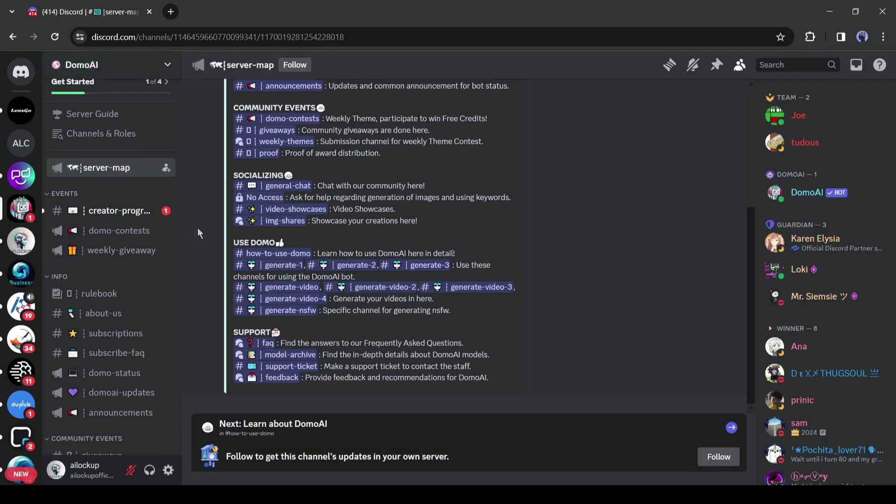
pyautogui.scroll(4, 320, 224)
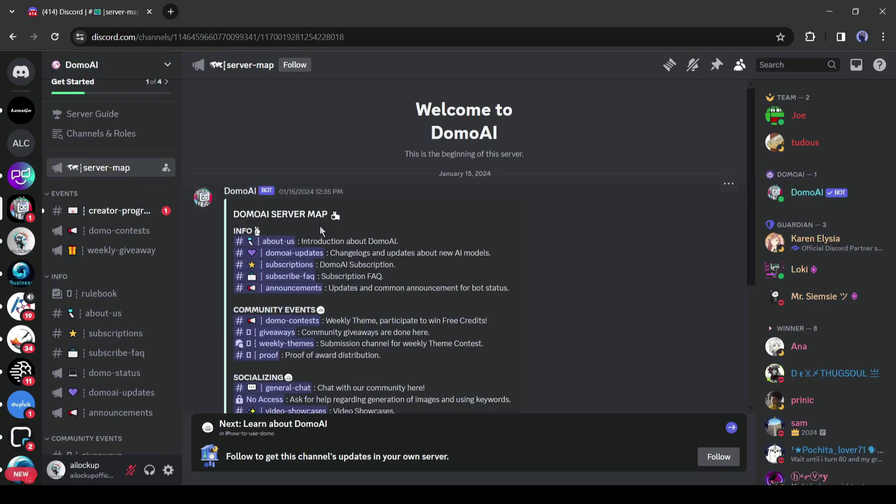
pyautogui.scroll(-1, 260, 235)
pyautogui.scroll(1, 302, 227)
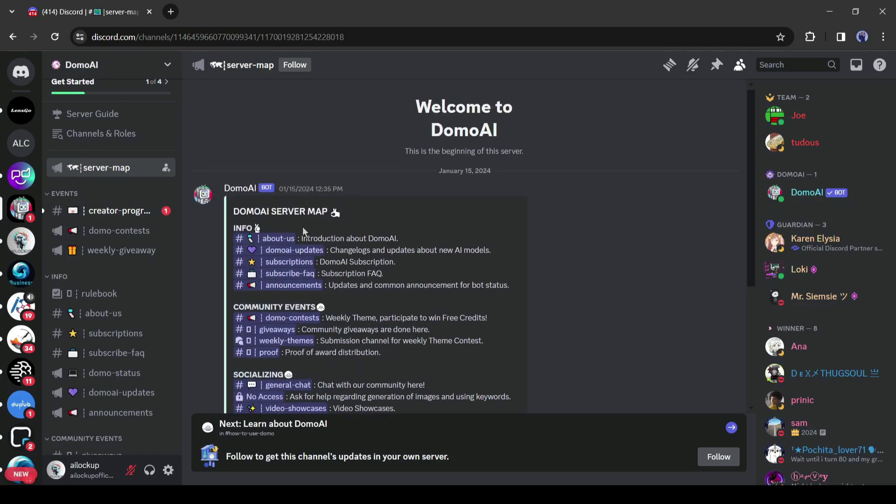
pyautogui.scroll(-4, 422, 211)
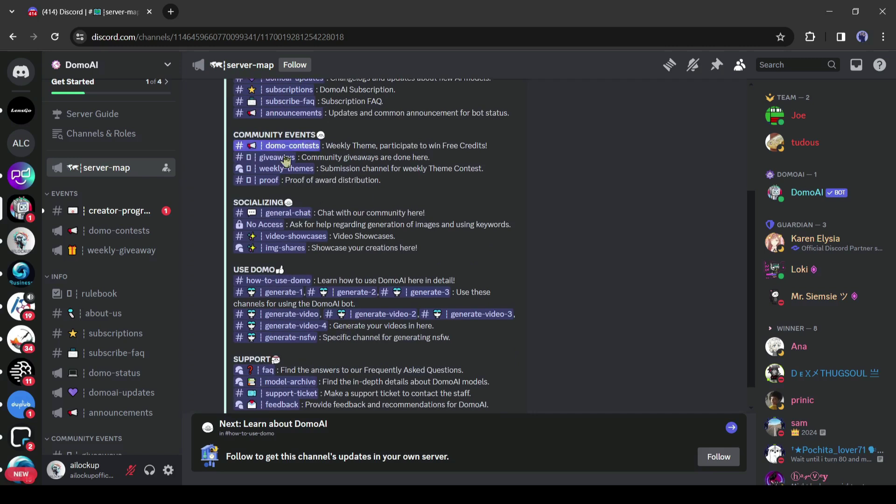
pyautogui.scroll(-1, 278, 217)
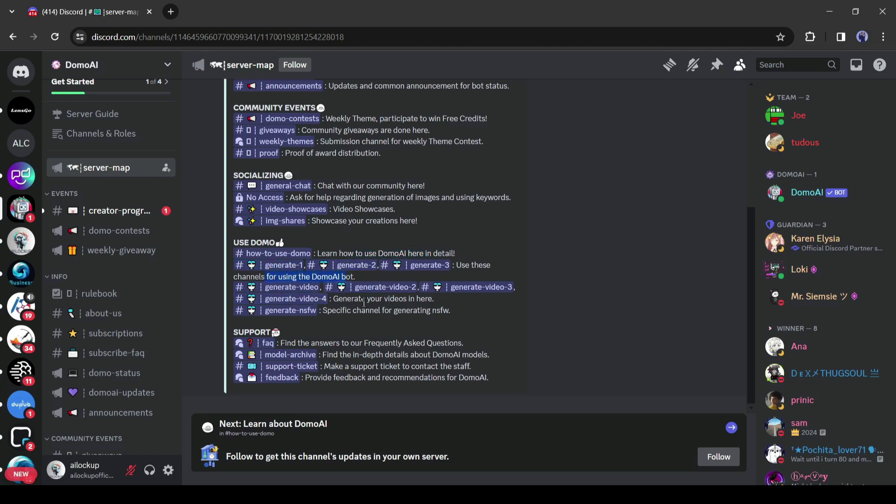
pyautogui.moveTo(325, 311); pyautogui.dragTo(449, 312)
pyautogui.click(376, 324)
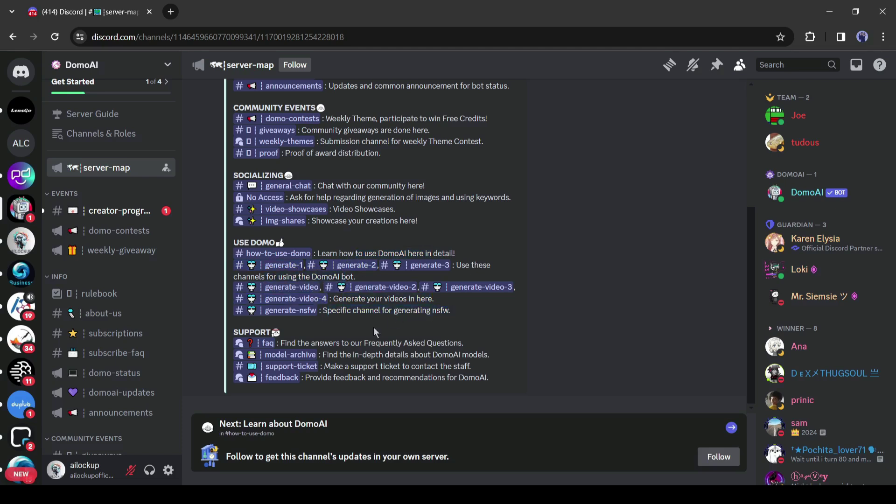
pyautogui.scroll(-10, 86, 161)
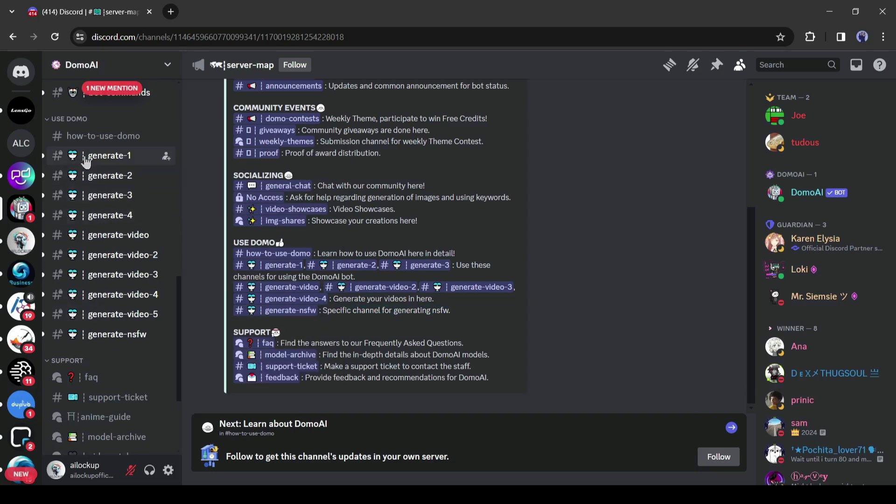
pyautogui.moveTo(140, 165)
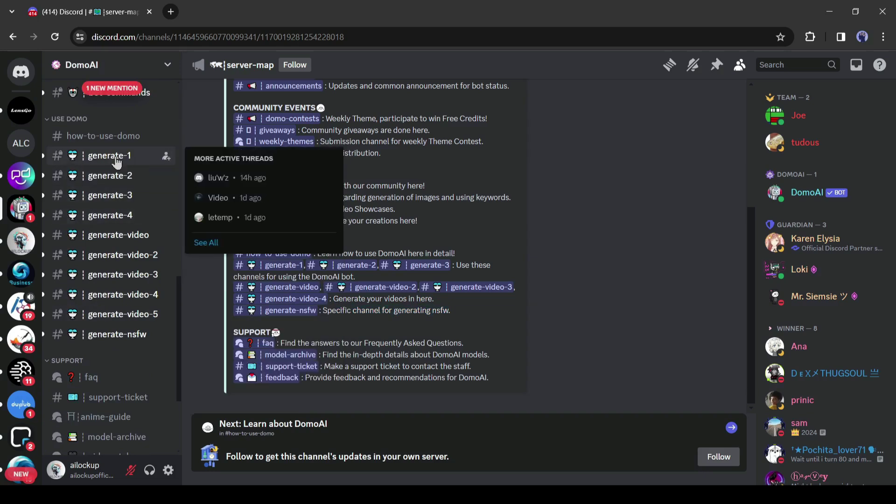
pyautogui.moveTo(119, 285)
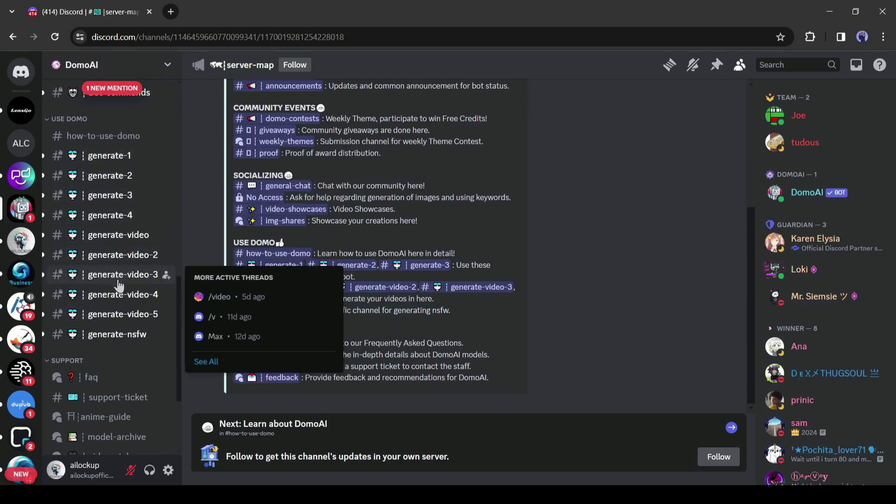
# - In generate-1, send /video with Untitled_12.mp4 and the prompt 'A man talking'
pyautogui.click(116, 157)
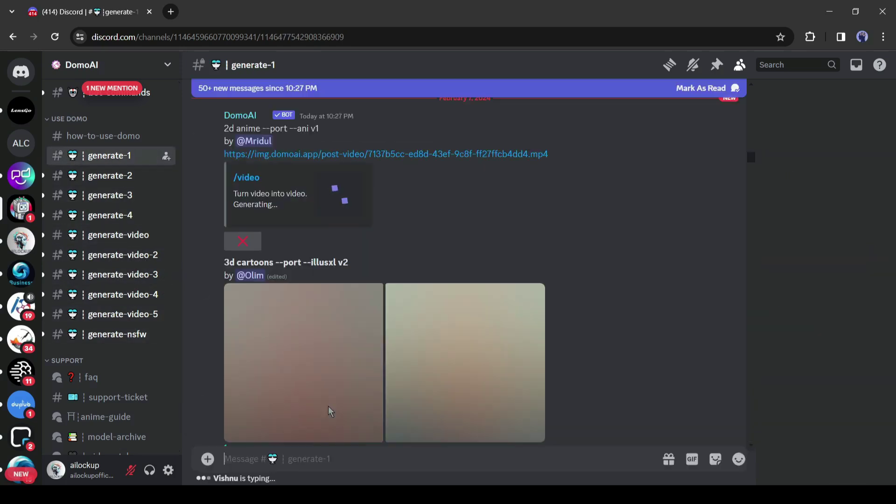
pyautogui.write('/')
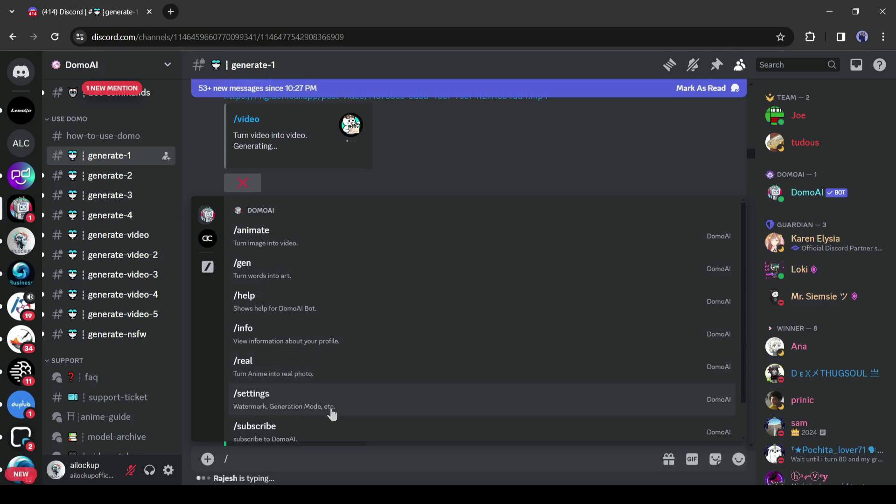
pyautogui.scroll(-1, 296, 426)
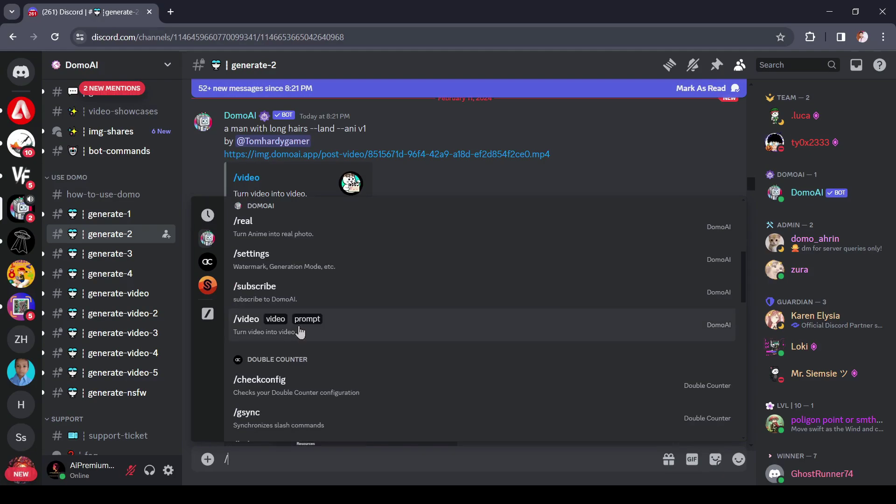
pyautogui.click(301, 329)
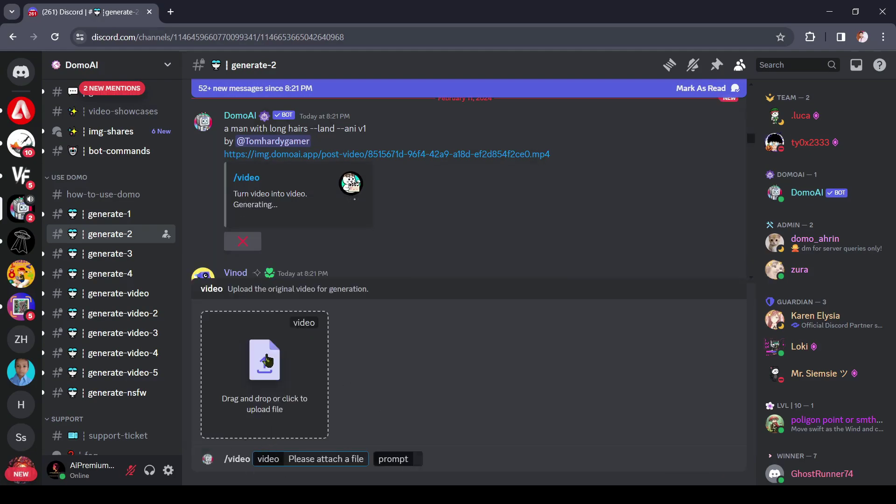
pyautogui.click(265, 368)
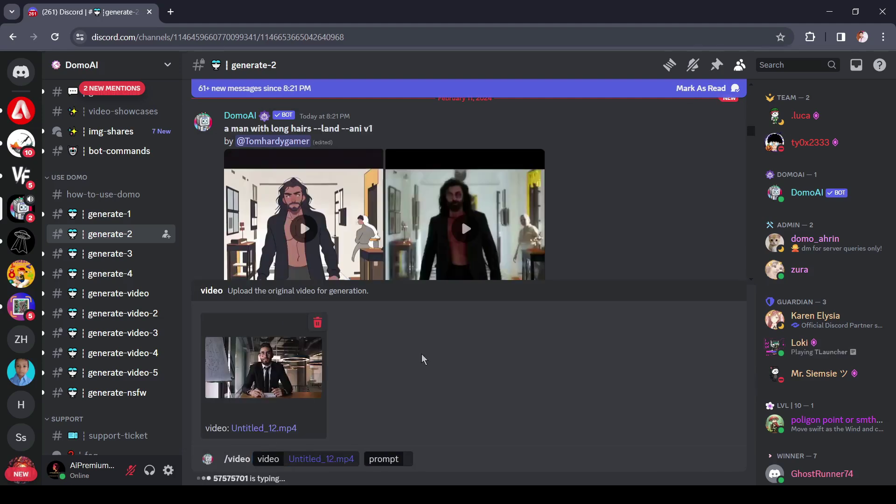
pyautogui.write('A man talking')
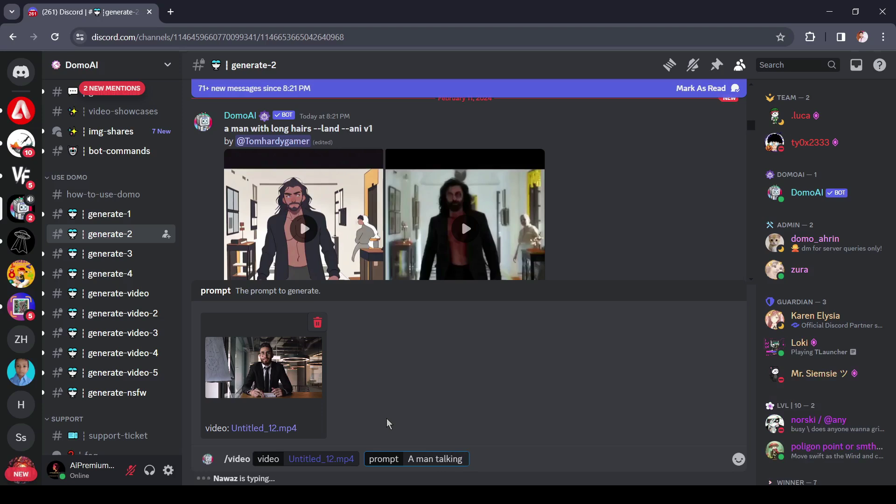
pyautogui.press('Return')
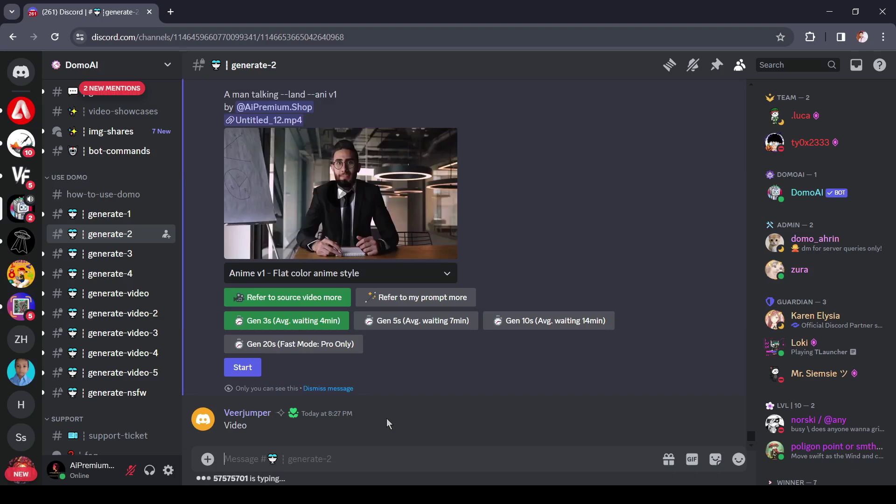
# - Preview the source video and choose the Illustration v1 - 3D cartoon style
pyautogui.scroll(2, 368, 290)
pyautogui.click(365, 279)
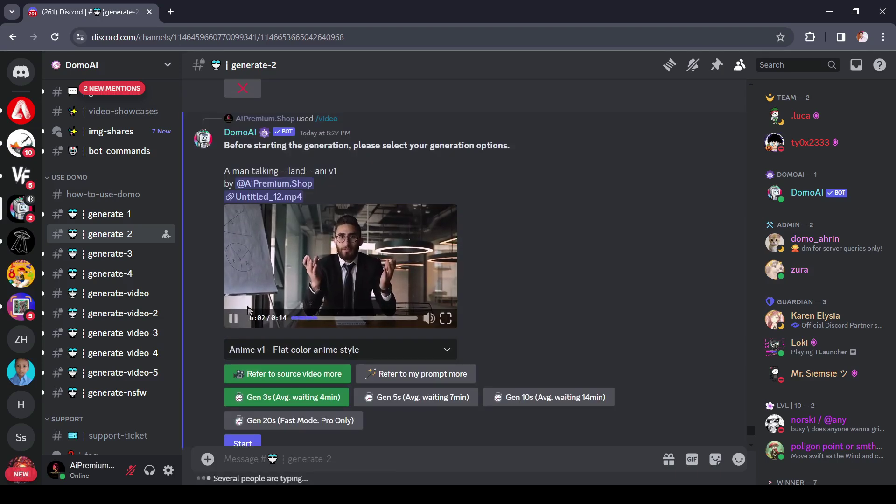
pyautogui.click(330, 279)
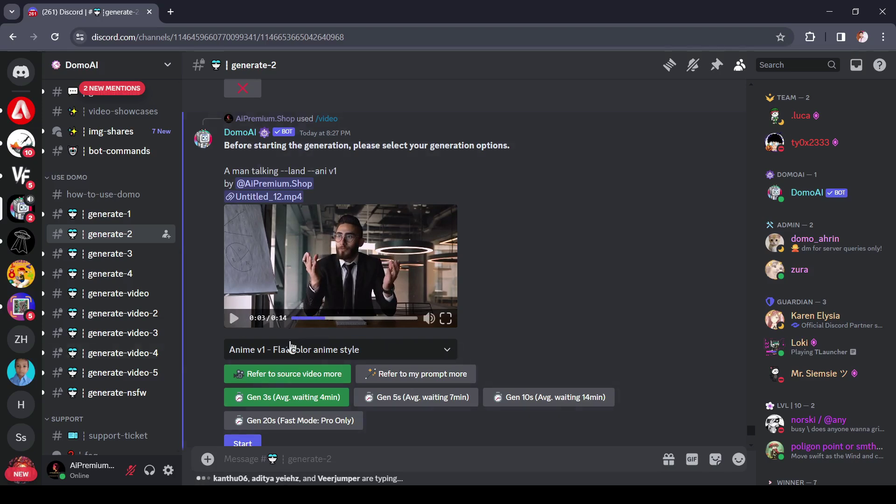
pyautogui.click(322, 353)
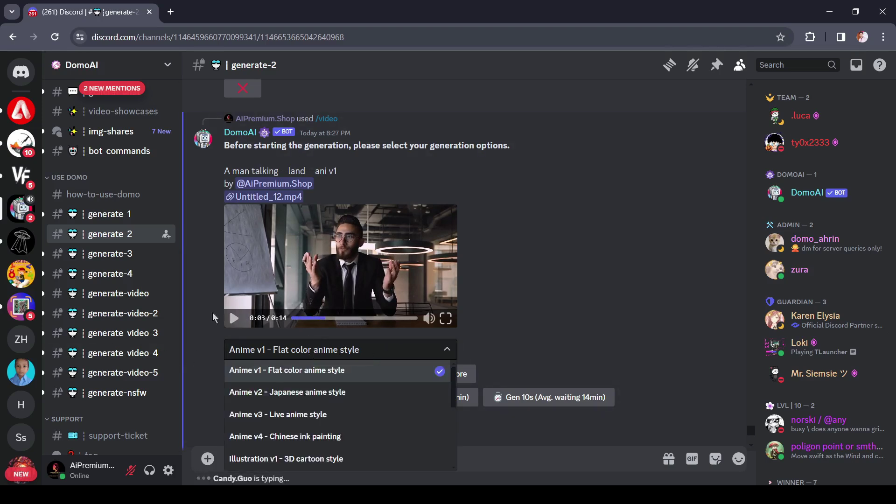
pyautogui.scroll(-2, 327, 411)
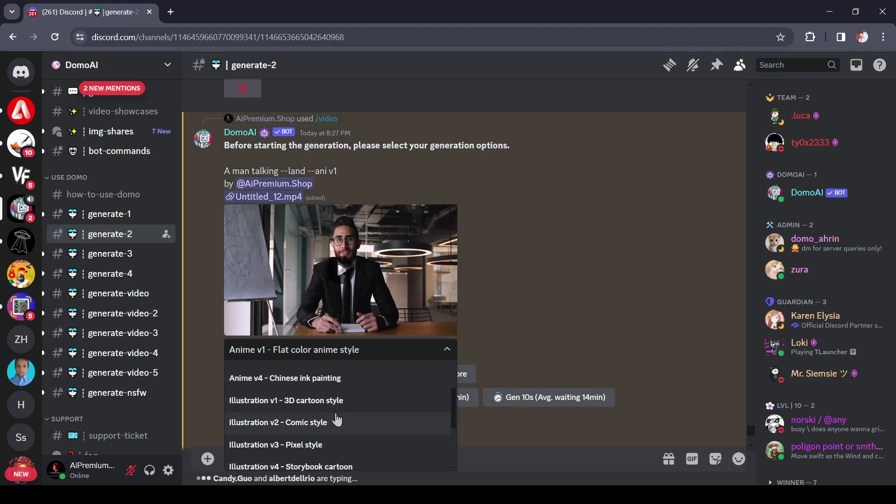
pyautogui.scroll(-1, 355, 423)
pyautogui.scroll(-1, 361, 424)
pyautogui.scroll(5, 346, 443)
pyautogui.click(349, 419)
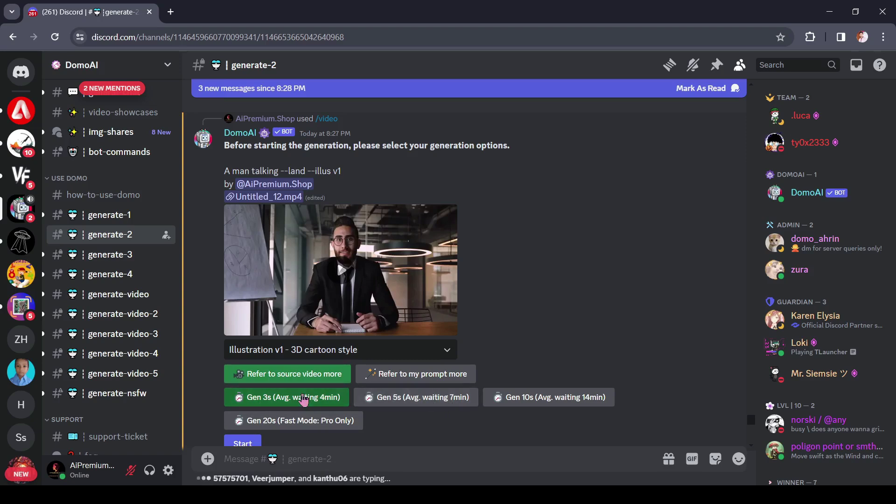
# - Set the output length to 3 seconds and start generating
pyautogui.click(302, 399)
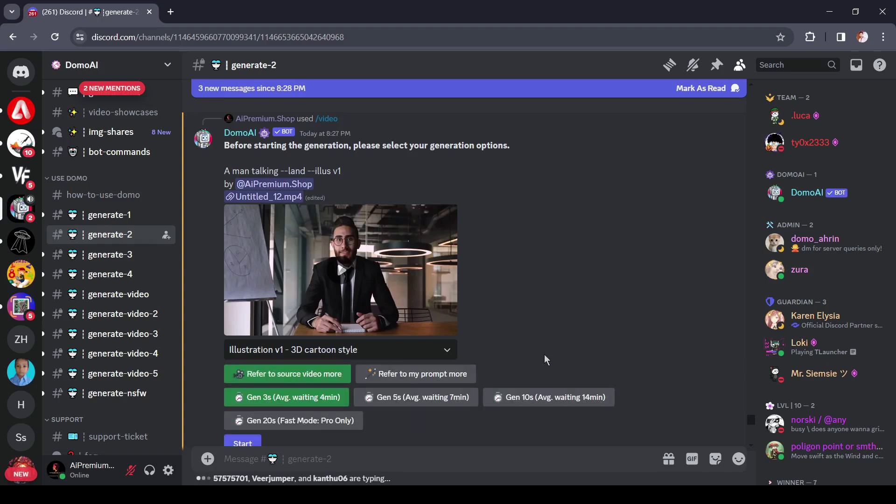
pyautogui.scroll(-2, 374, 394)
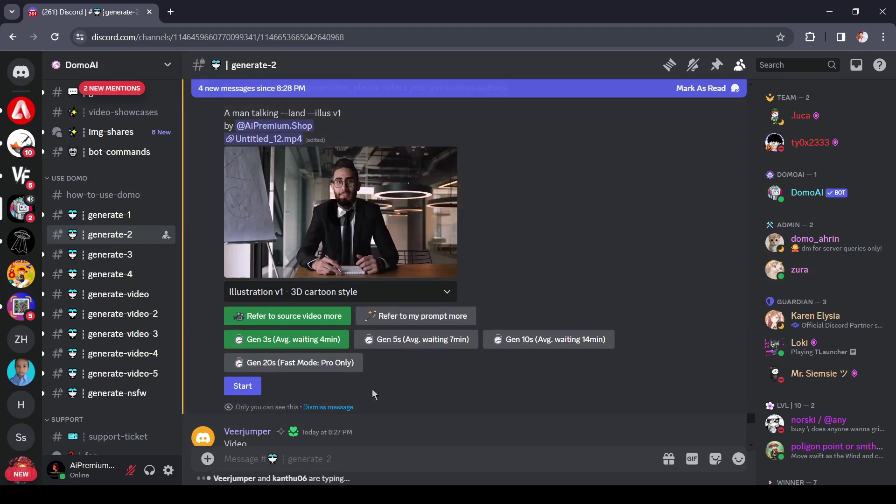
pyautogui.click(284, 363)
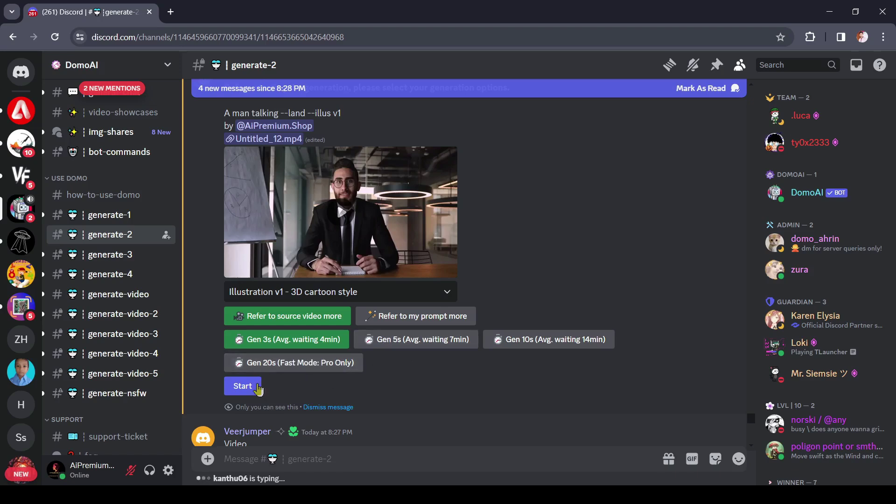
pyautogui.click(244, 386)
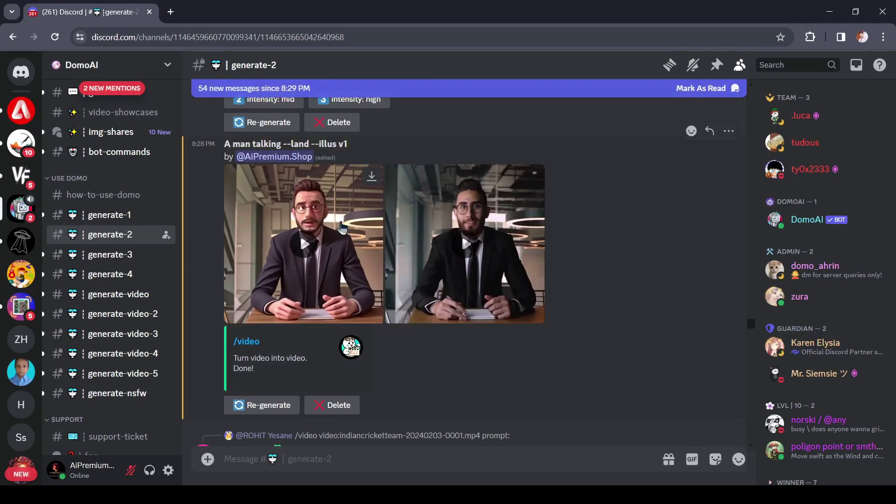
# - Watch the finished 3D cartoon video enlarged, then download it
pyautogui.click(455, 271)
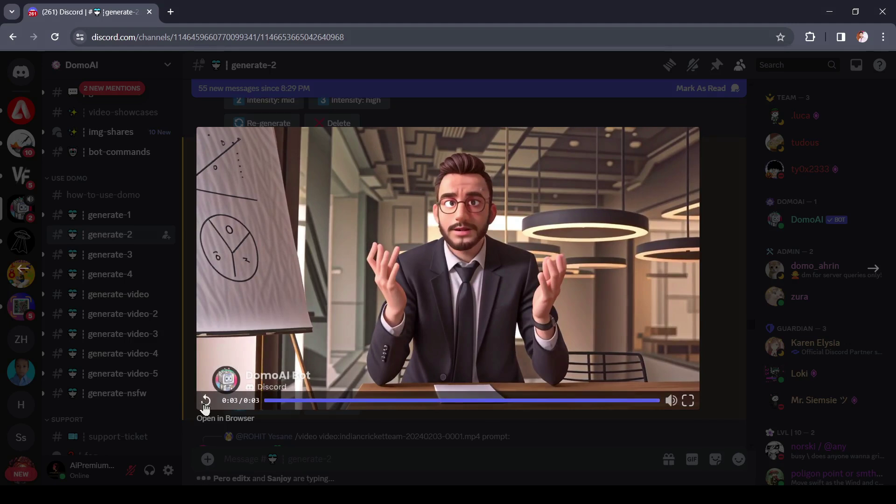
pyautogui.click(743, 217)
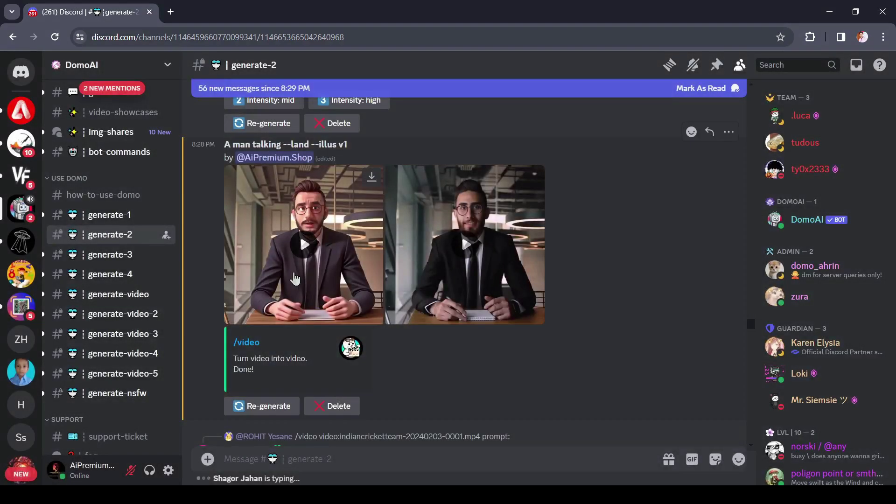
pyautogui.click(370, 176)
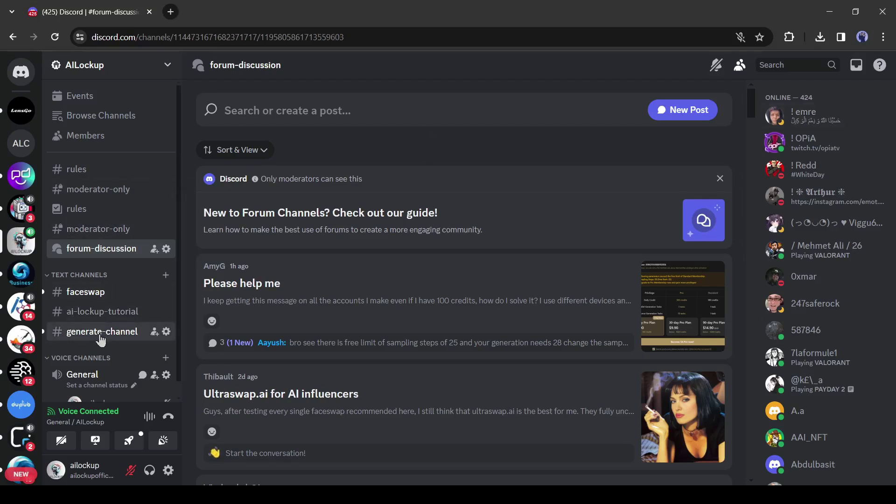
# - In the AILockup generate channel, pick DomoAI's /video command
pyautogui.click(100, 332)
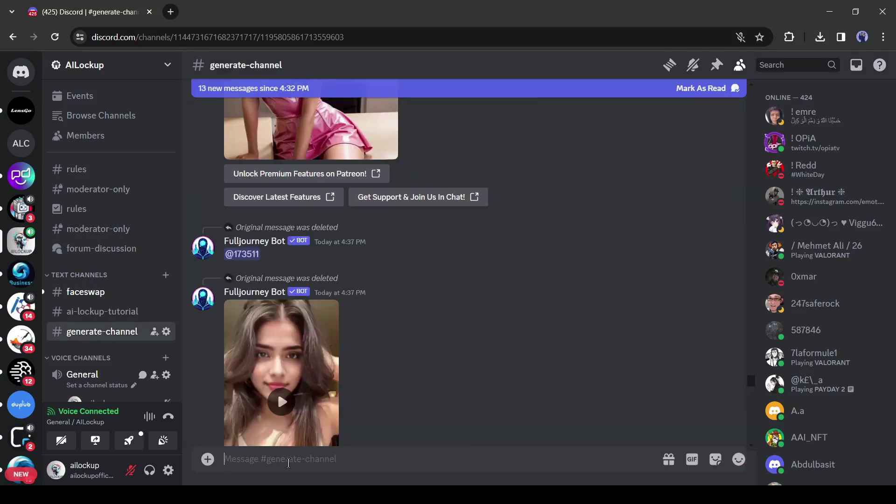
pyautogui.write('/')
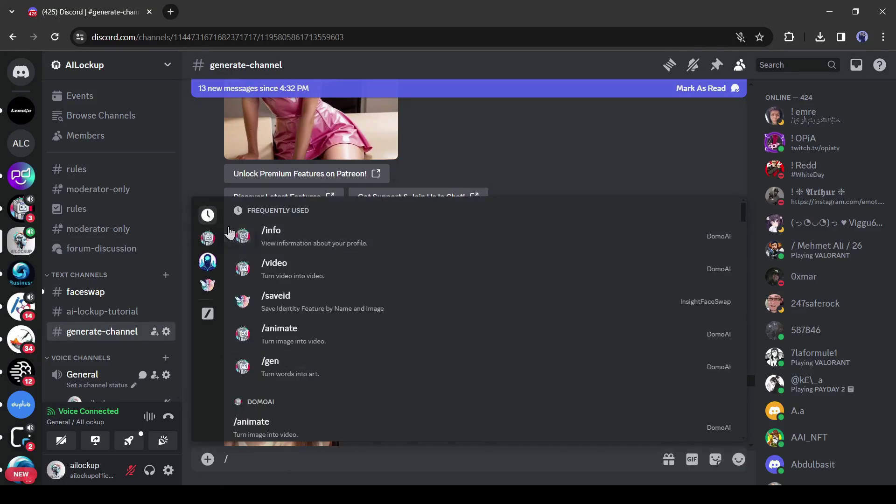
pyautogui.click(209, 241)
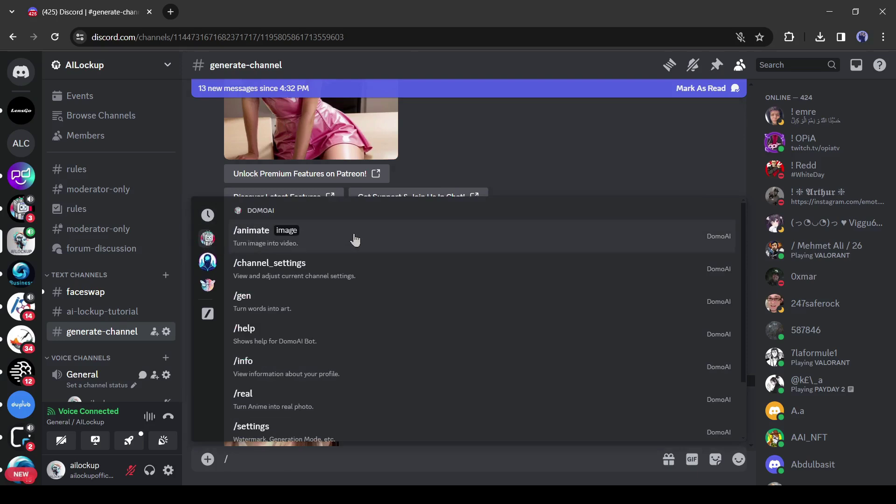
pyautogui.scroll(-3, 276, 316)
pyautogui.click(327, 427)
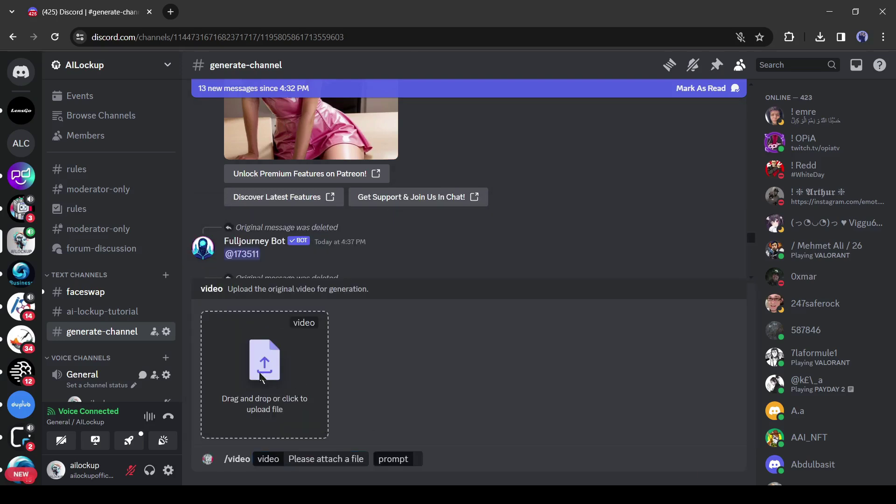
# - Attach Untitled_12.mp4 as the source video and begin the prompt option
pyautogui.click(260, 374)
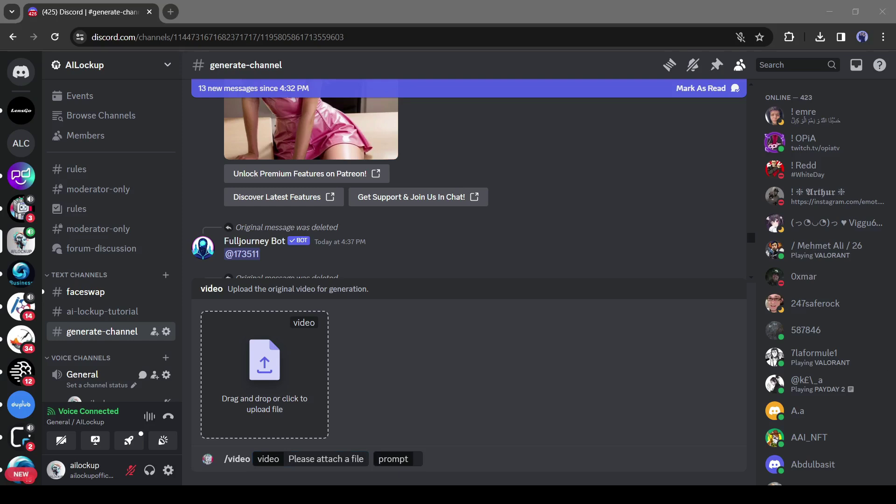
pyautogui.press('Return')
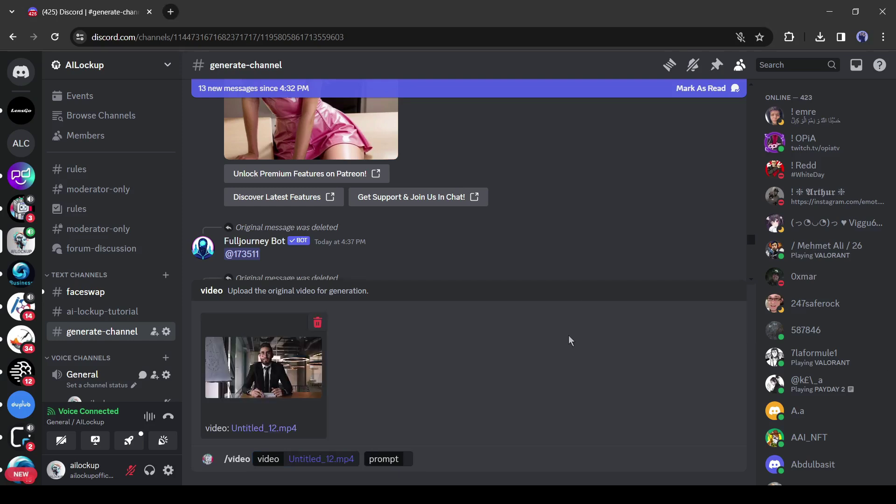
pyautogui.click(410, 460)
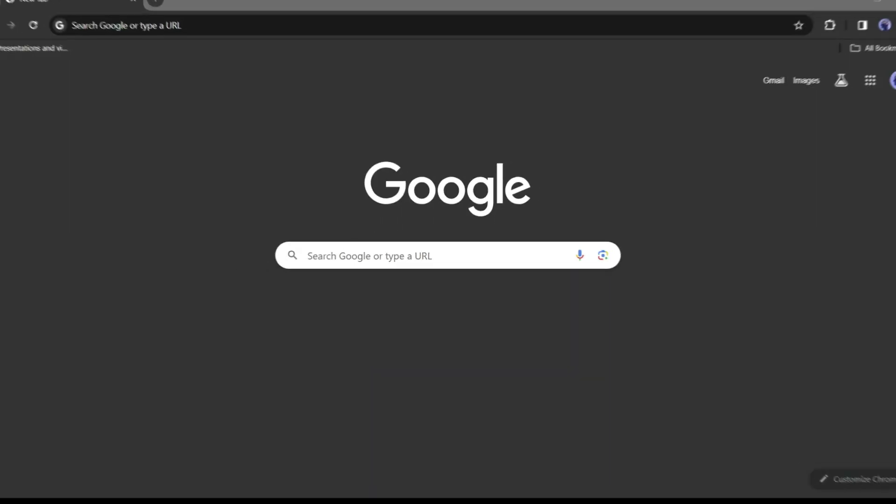
# - Search Google for LensGo AI and sign in to lensgo.ai with a Google account
pyautogui.click(358, 257)
pyautogui.write('Le')
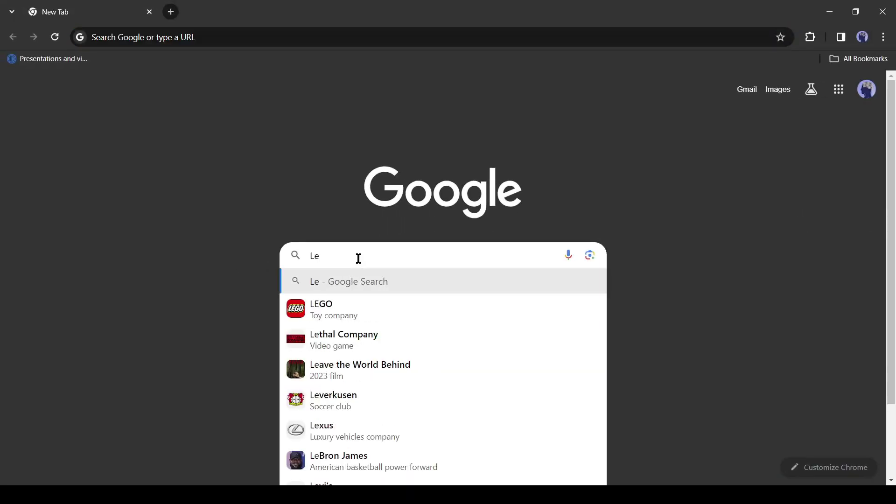
pyautogui.write('nsGo')
pyautogui.press('Return')
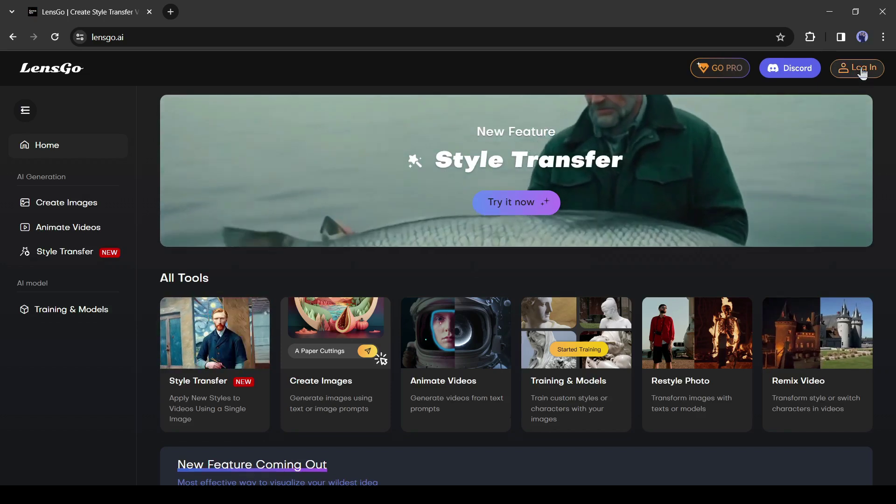
pyautogui.click(863, 67)
pyautogui.click(553, 229)
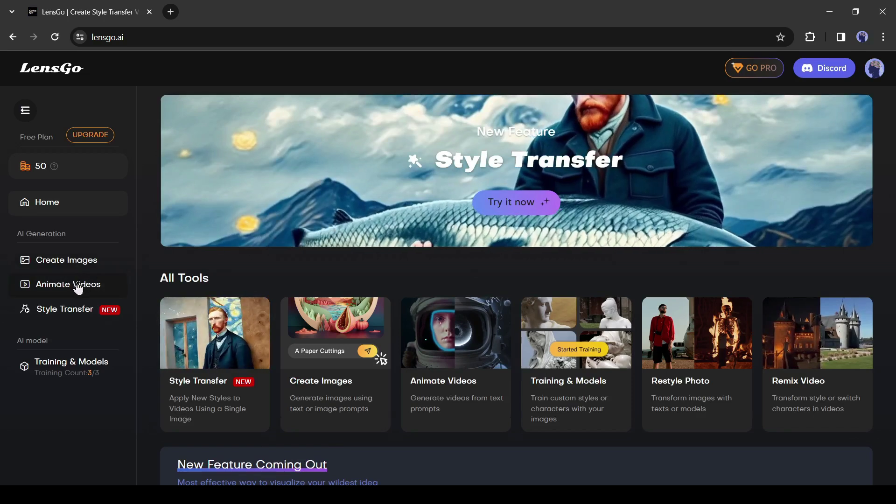
# - Open LensGo's Animate Videos page and switch the model from Real to Pixar style
pyautogui.click(77, 285)
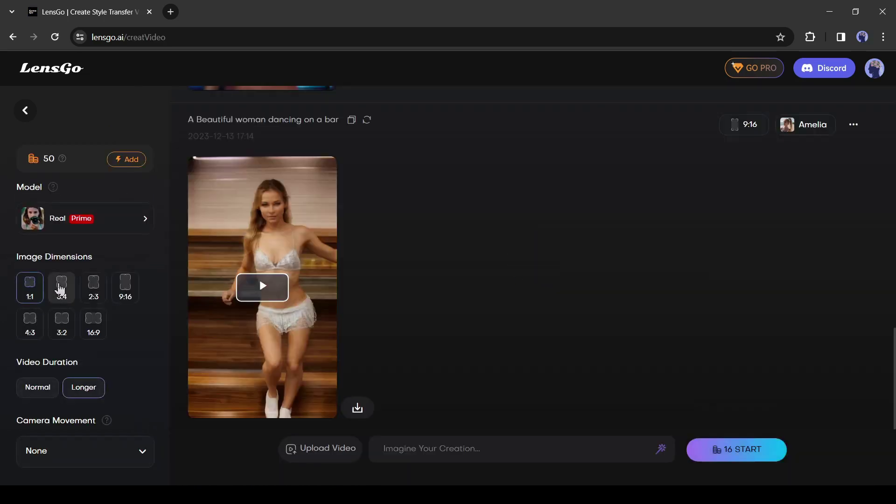
pyautogui.scroll(10, 172, 247)
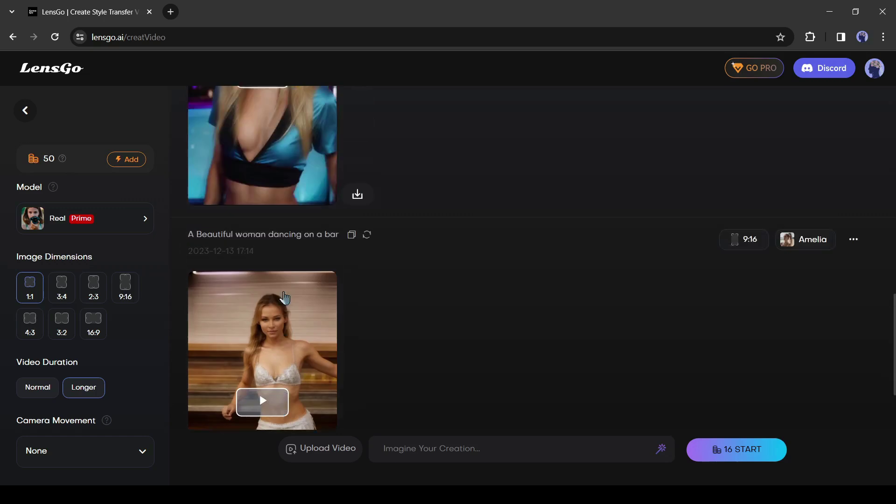
pyautogui.scroll(-10, 307, 303)
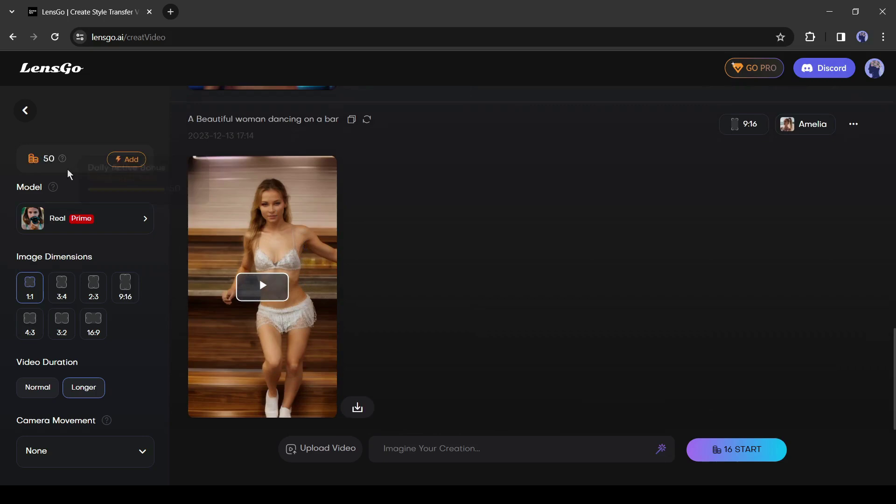
pyautogui.click(130, 226)
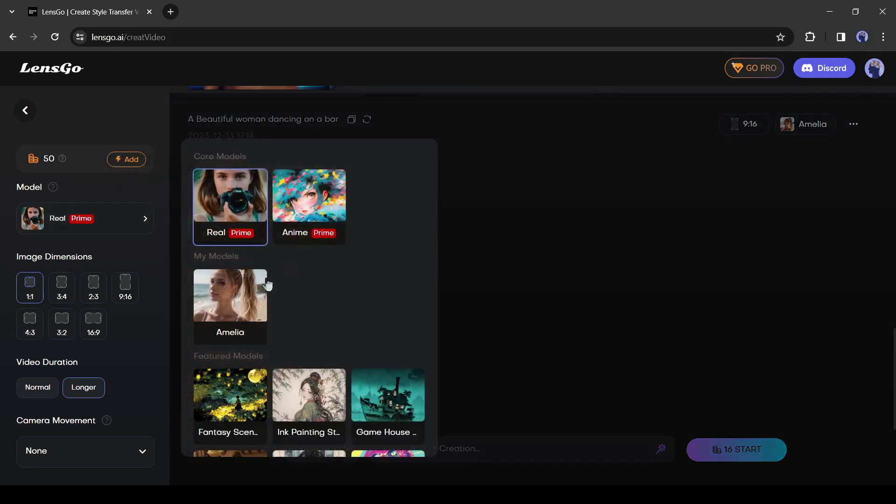
pyautogui.scroll(-9, 330, 271)
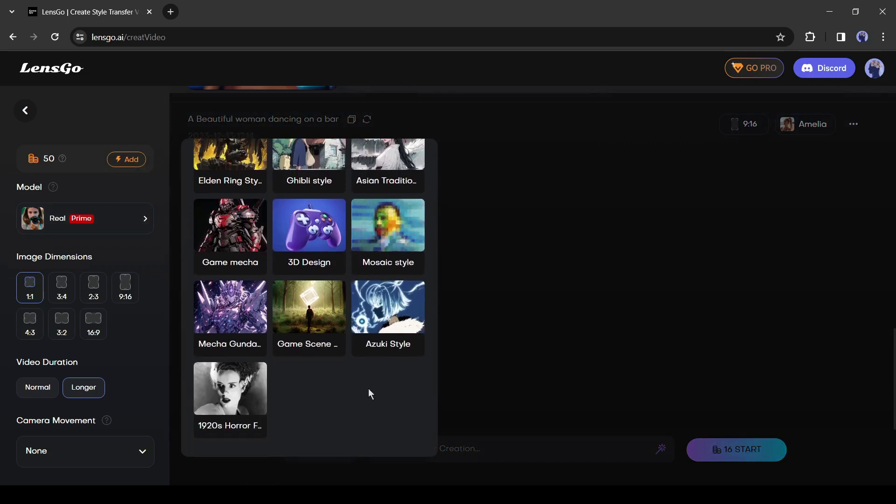
pyautogui.scroll(5, 368, 388)
pyautogui.scroll(3, 354, 413)
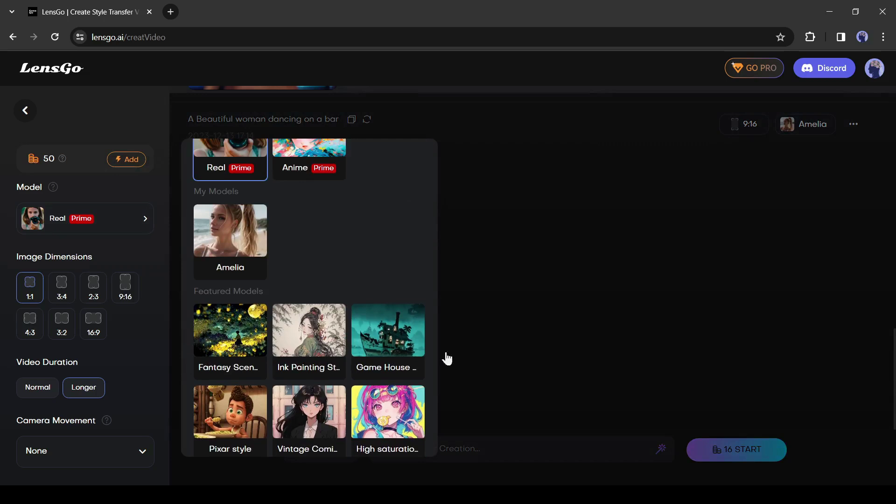
pyautogui.scroll(-3, 301, 346)
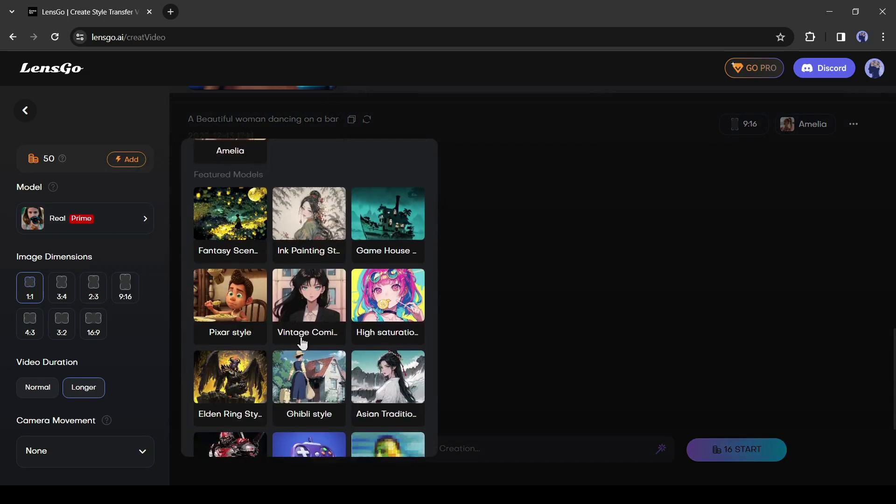
pyautogui.click(226, 309)
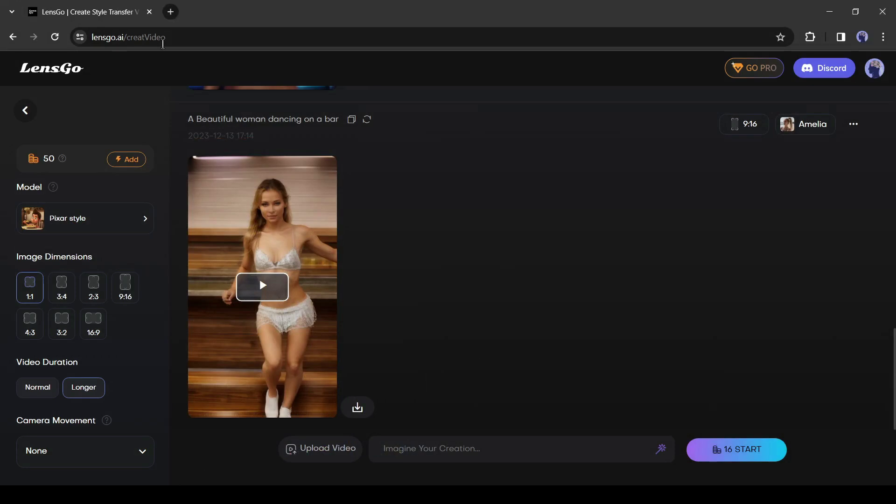
pyautogui.scroll(-2, 65, 306)
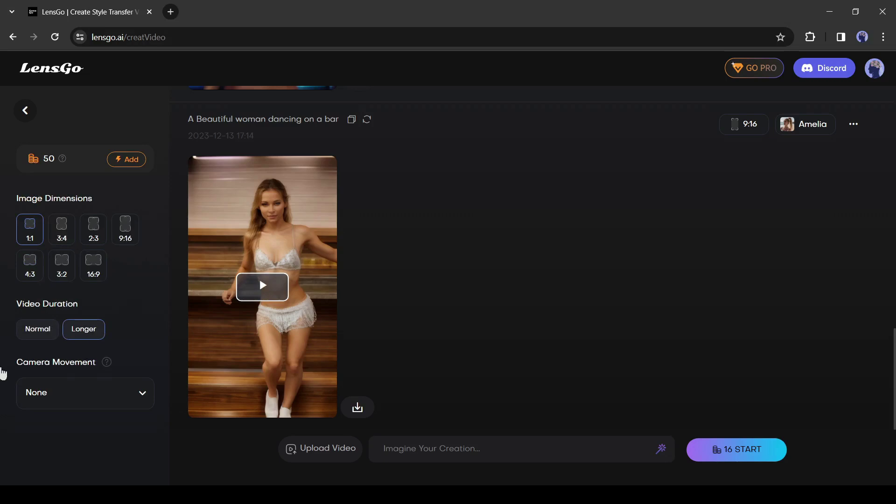
pyautogui.scroll(2, 140, 289)
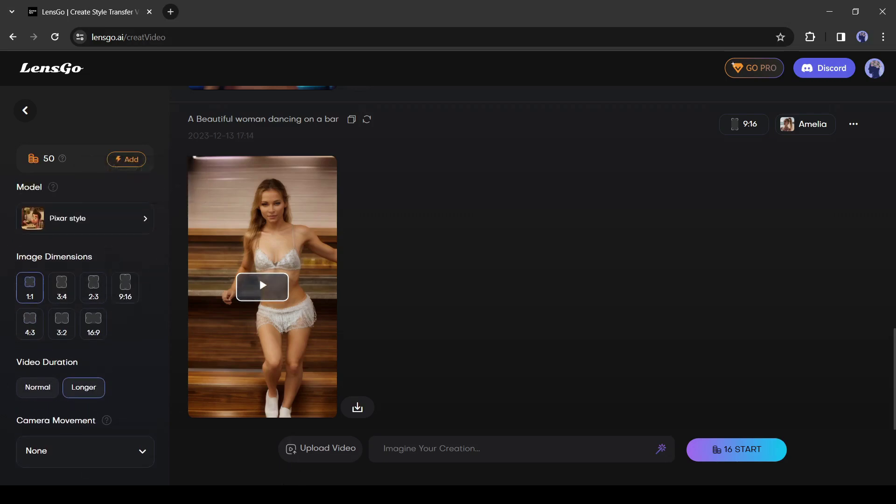
# - Upload the clip of the girl with a phone as the reference video
pyautogui.click(308, 462)
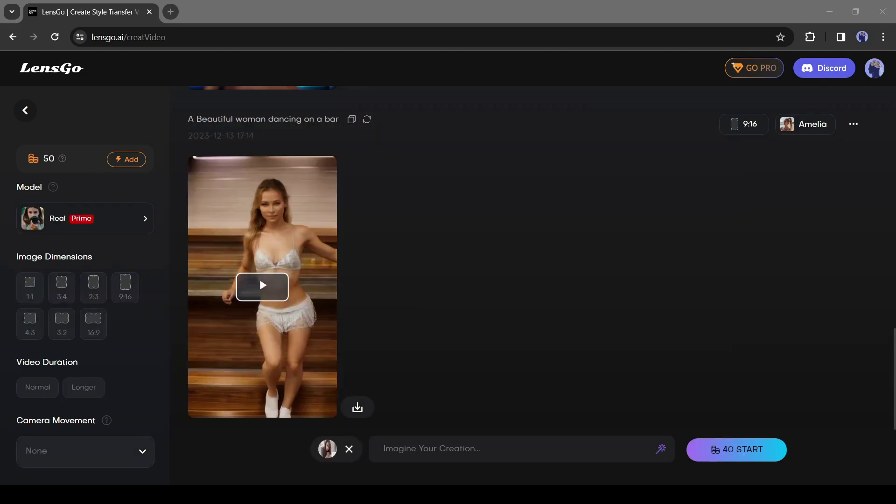
pyautogui.moveTo(328, 455)
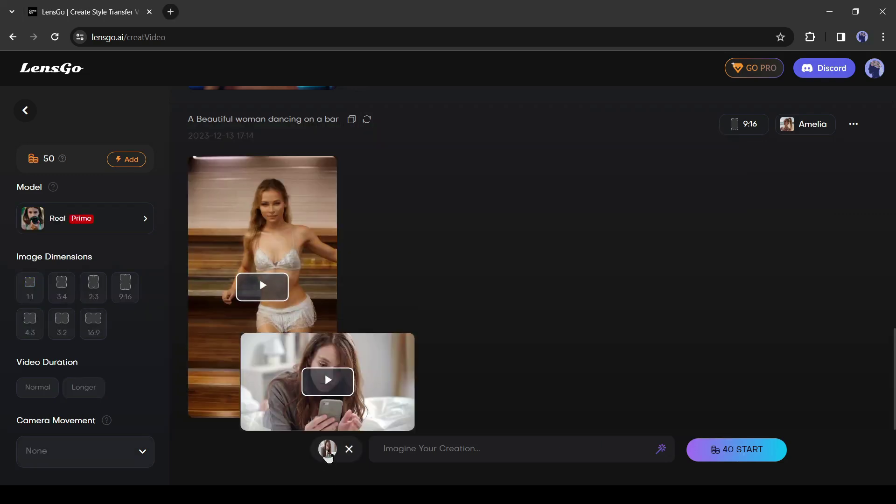
pyautogui.click(346, 379)
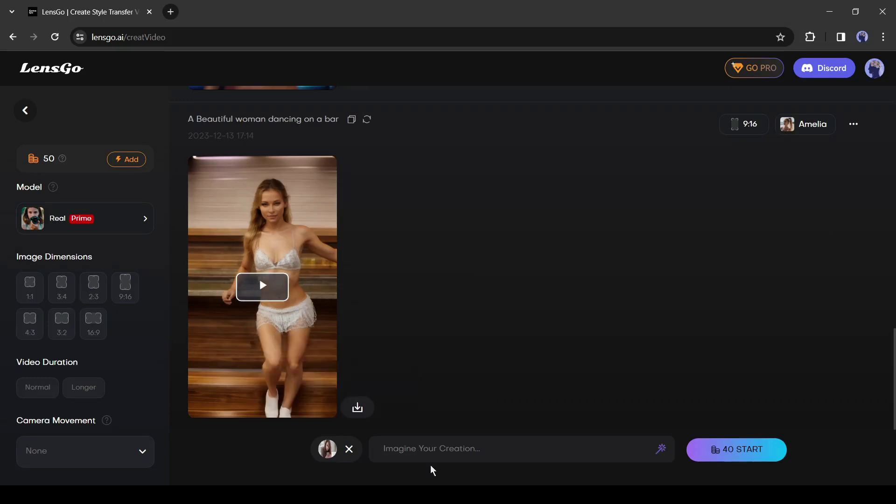
# - Enter the prompt 'A shocked girl' and generate the Pixar-style video
pyautogui.click(451, 449)
pyautogui.write('q')
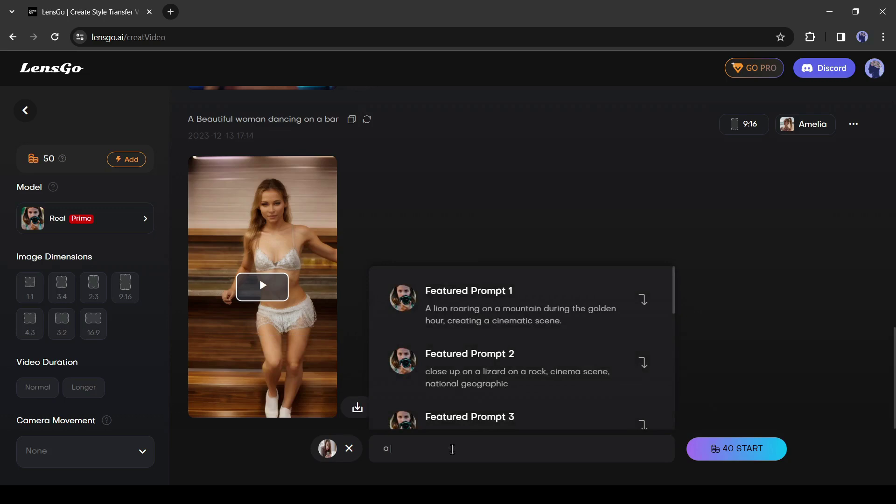
pyautogui.write(' shocking girl')
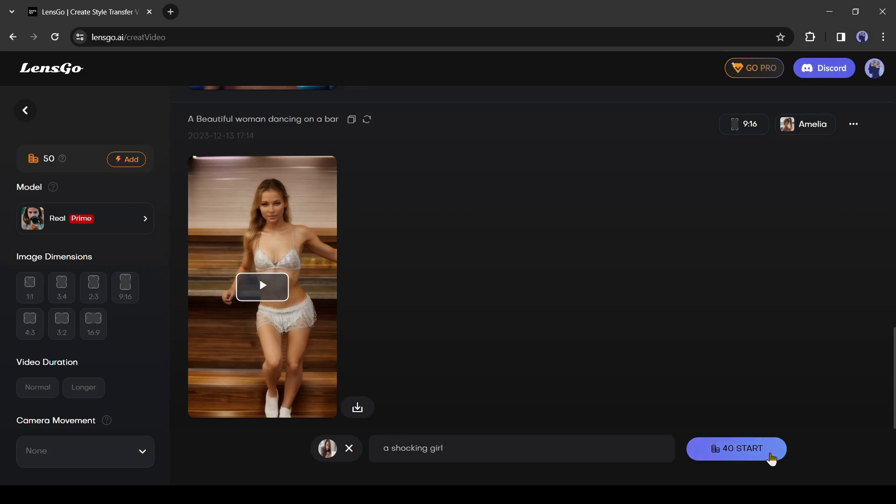
pyautogui.click(771, 459)
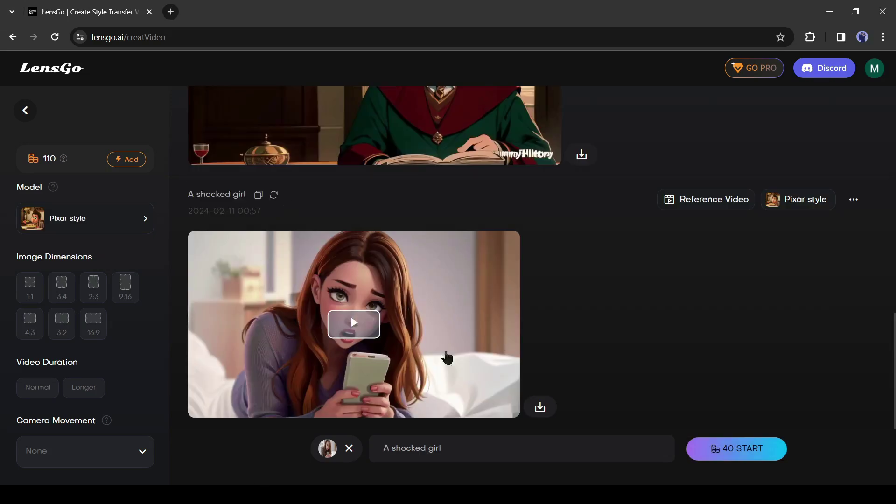
pyautogui.click(353, 324)
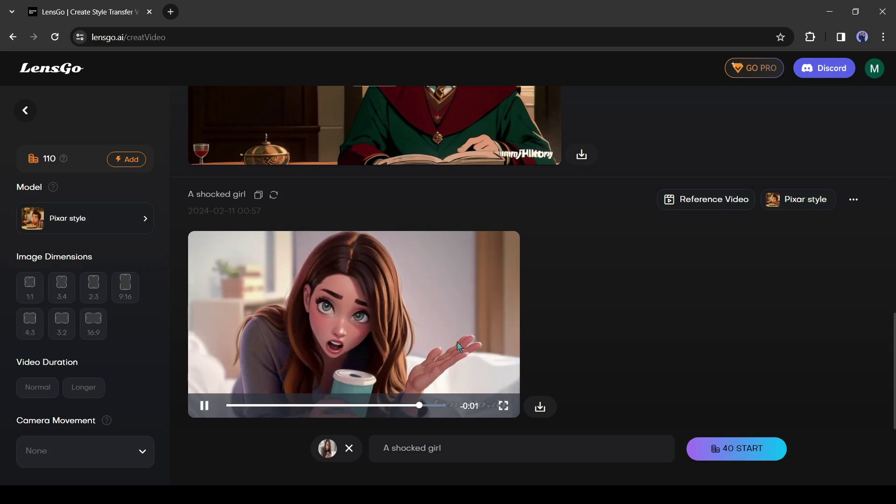
pyautogui.moveTo(714, 203)
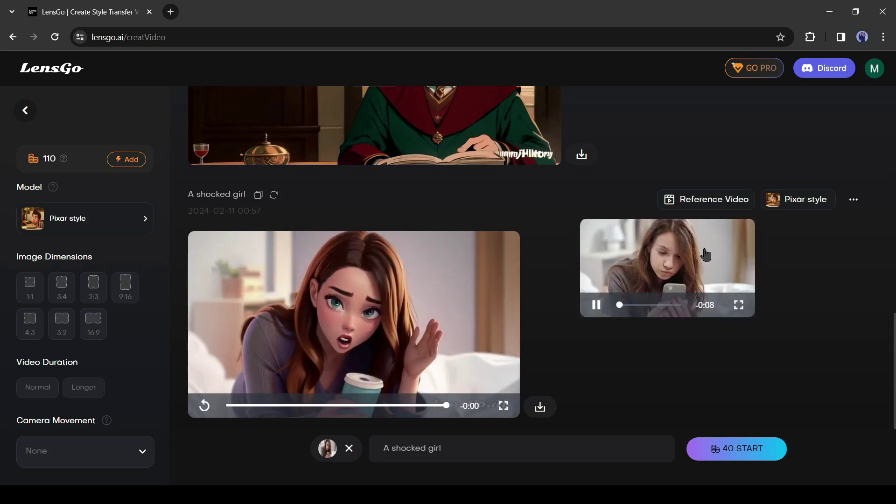